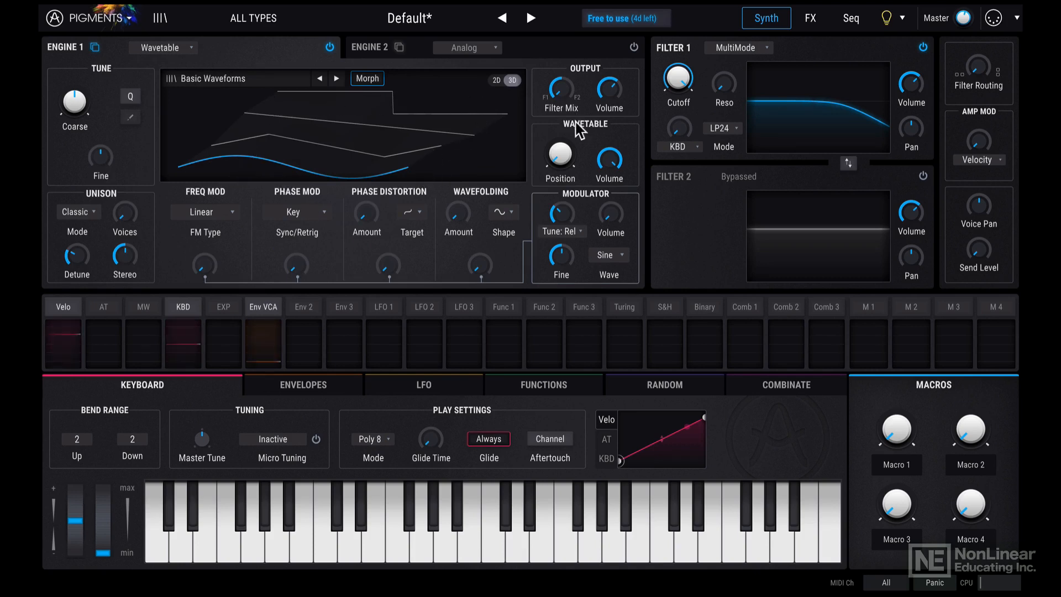
# Sweep the Basic Waveforms wavetable's Position to 1.00 with Morph on, and back to the start with Morph off
pyautogui.moveTo(559, 159)
pyautogui.moveTo(560, 159); pyautogui.dragTo(555, 201)
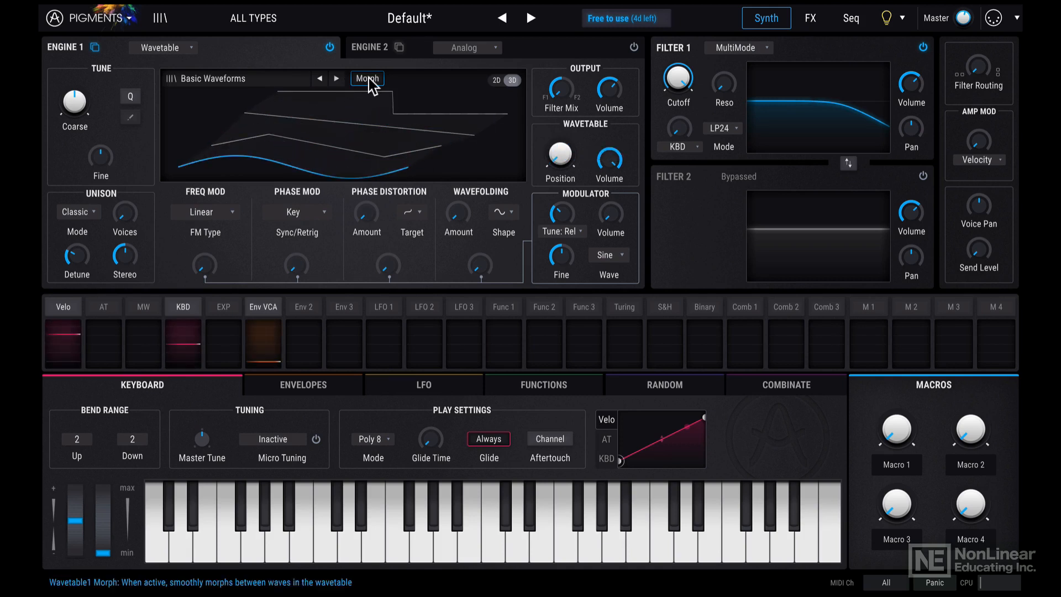
pyautogui.moveTo(560, 154)
pyautogui.mouseDown()
pyautogui.moveTo(560, 123)
pyautogui.moveTo(559, 147)
pyautogui.moveTo(559, 139)
pyautogui.mouseUp()
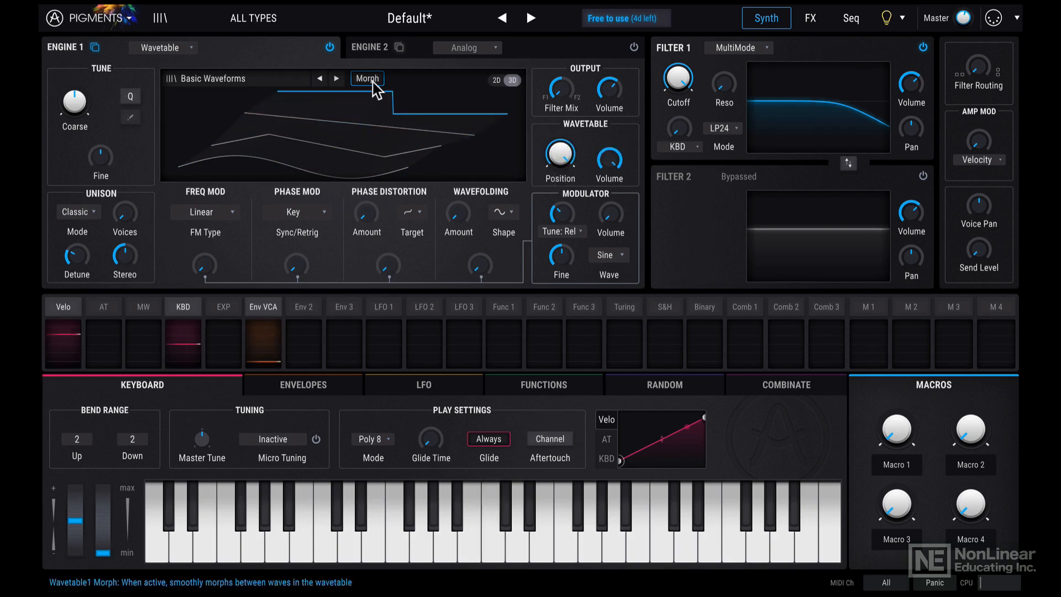
pyautogui.moveTo(563, 155)
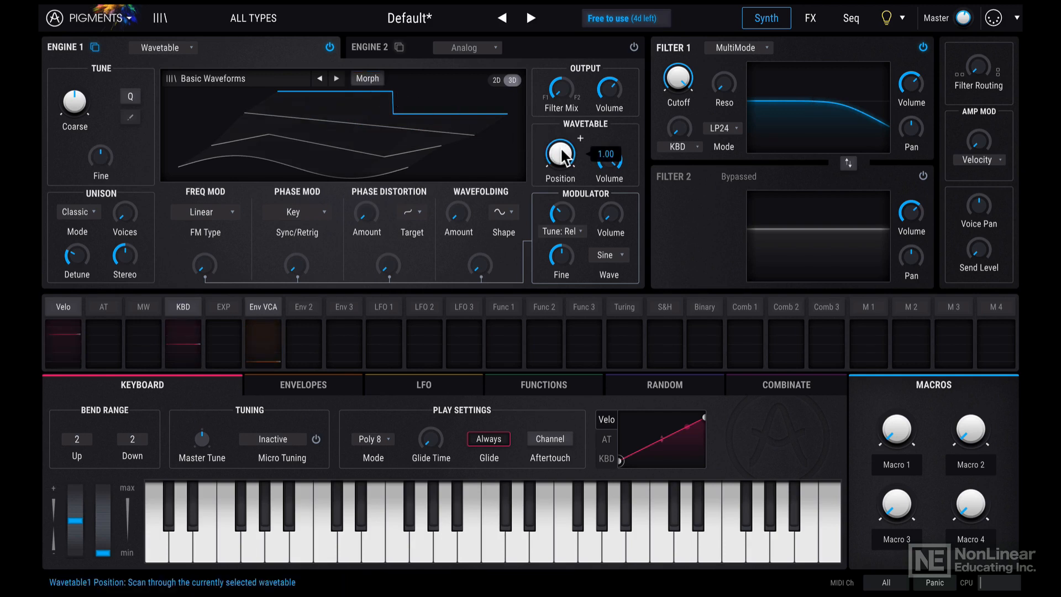
pyautogui.moveTo(563, 156); pyautogui.dragTo(562, 301)
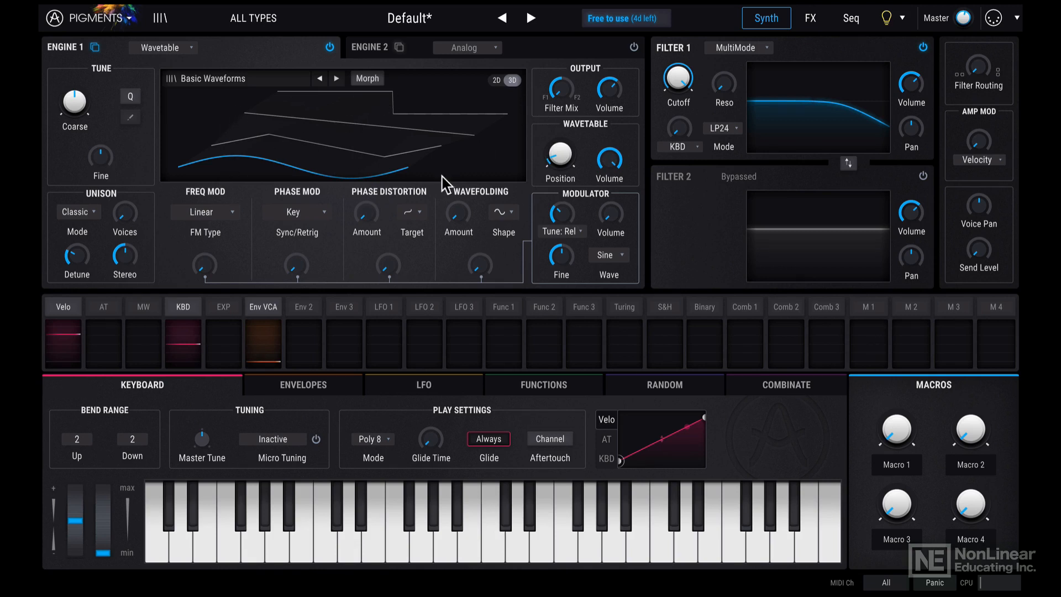
# Sweep the wavetable Position in the 2D view and reset the wavetable oscillator's Volume to its default
pyautogui.click(496, 80)
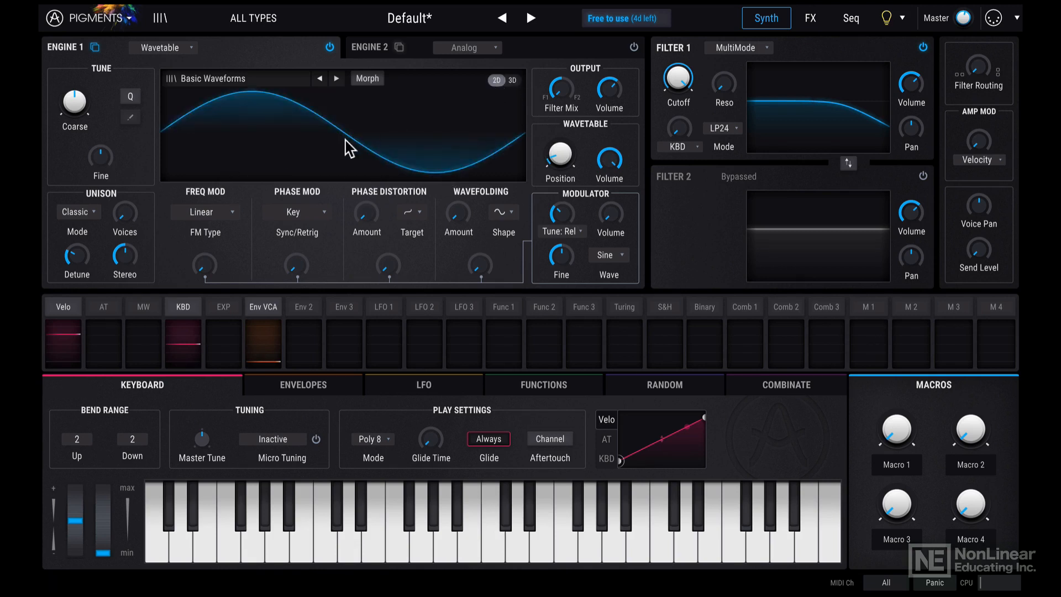
pyautogui.moveTo(560, 158); pyautogui.dragTo(403, 95)
pyautogui.moveTo(610, 160)
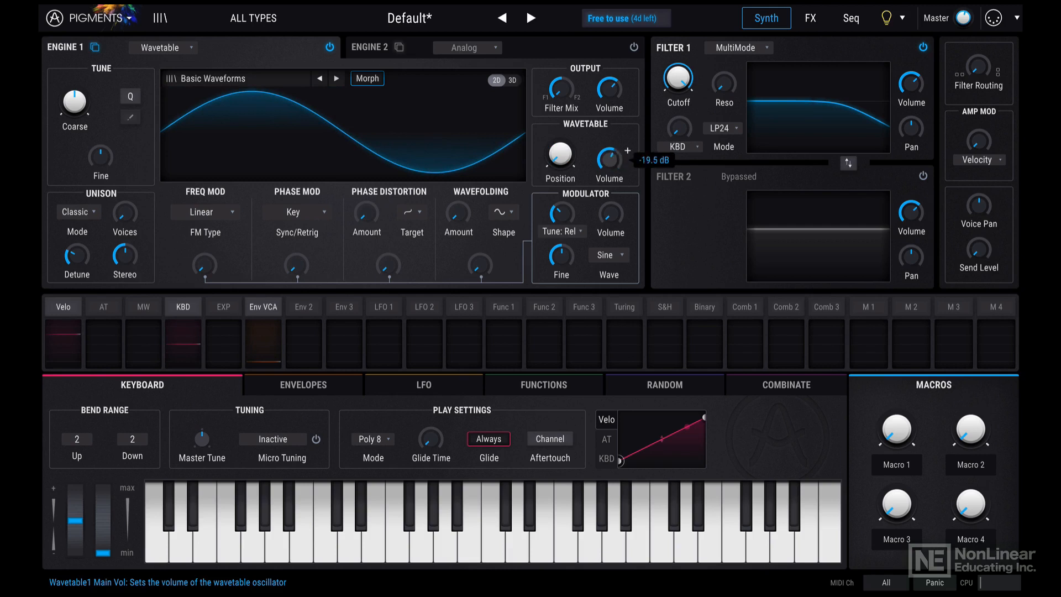
pyautogui.doubleClick(610, 160)
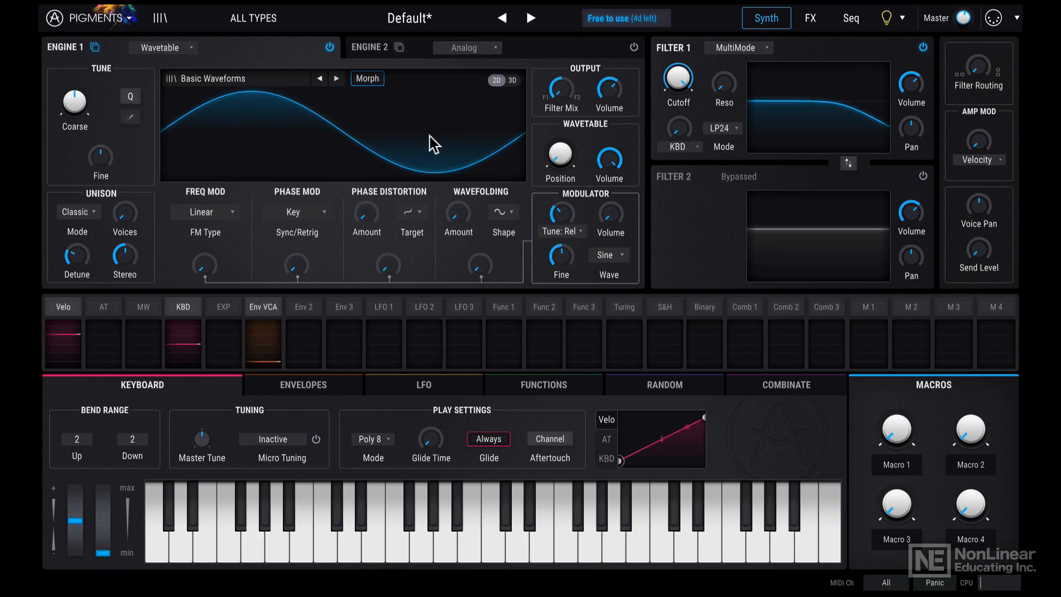
# Browse the factory wavetable categories and load the Gislight wavetable from Processed
pyautogui.click(235, 80)
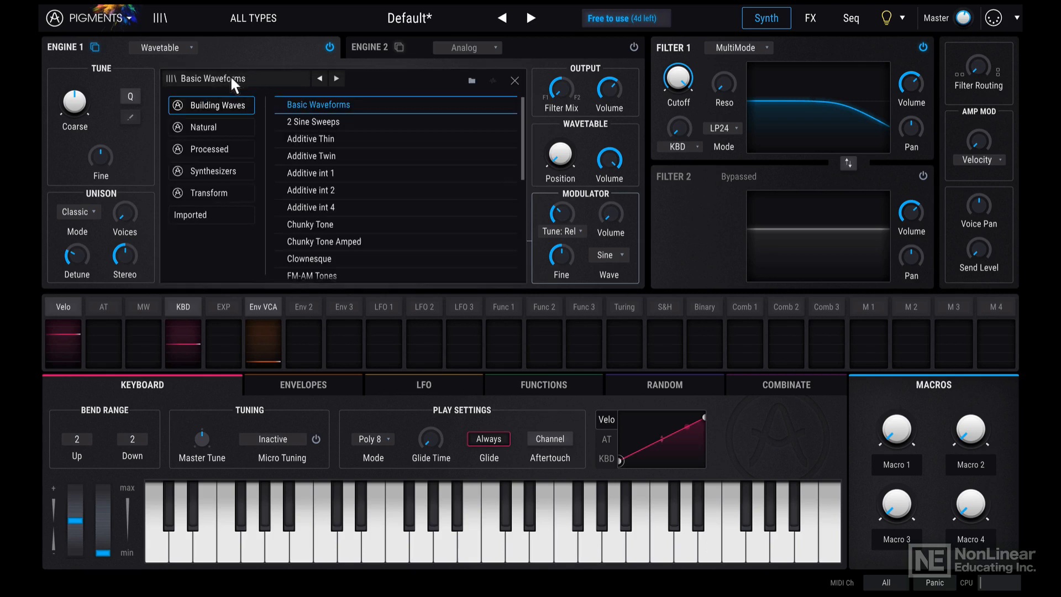
pyautogui.scroll(-5, 357, 188)
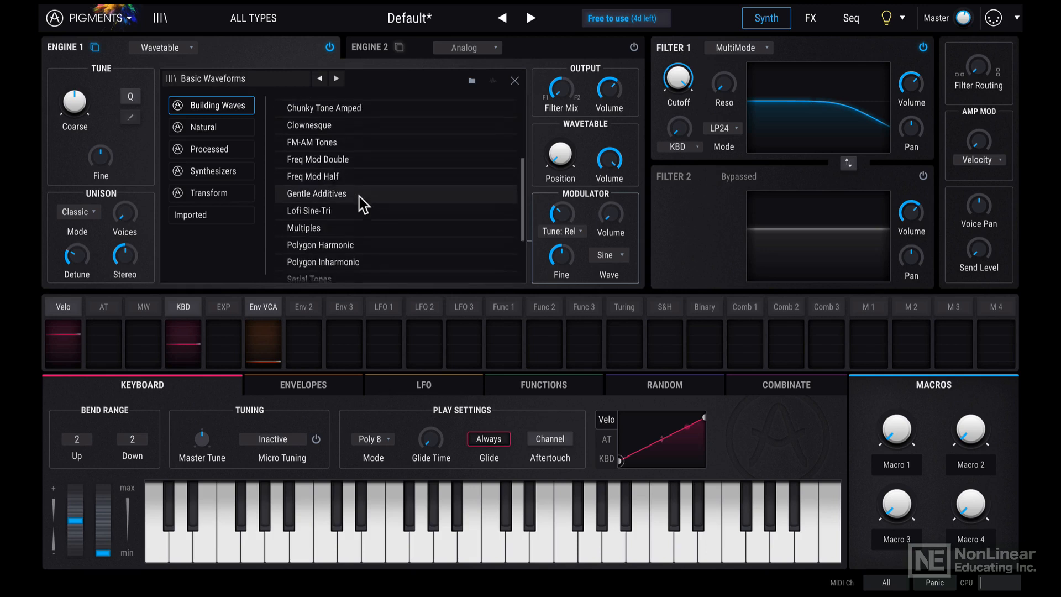
pyautogui.scroll(3, 334, 172)
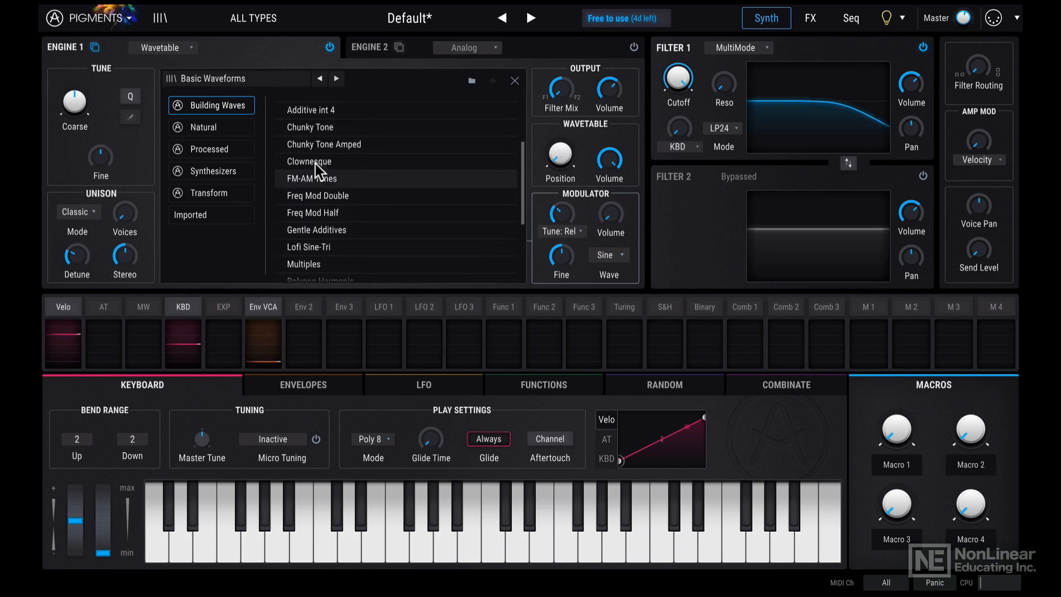
pyautogui.click(219, 129)
pyautogui.click(218, 150)
pyautogui.click(224, 172)
pyautogui.click(223, 154)
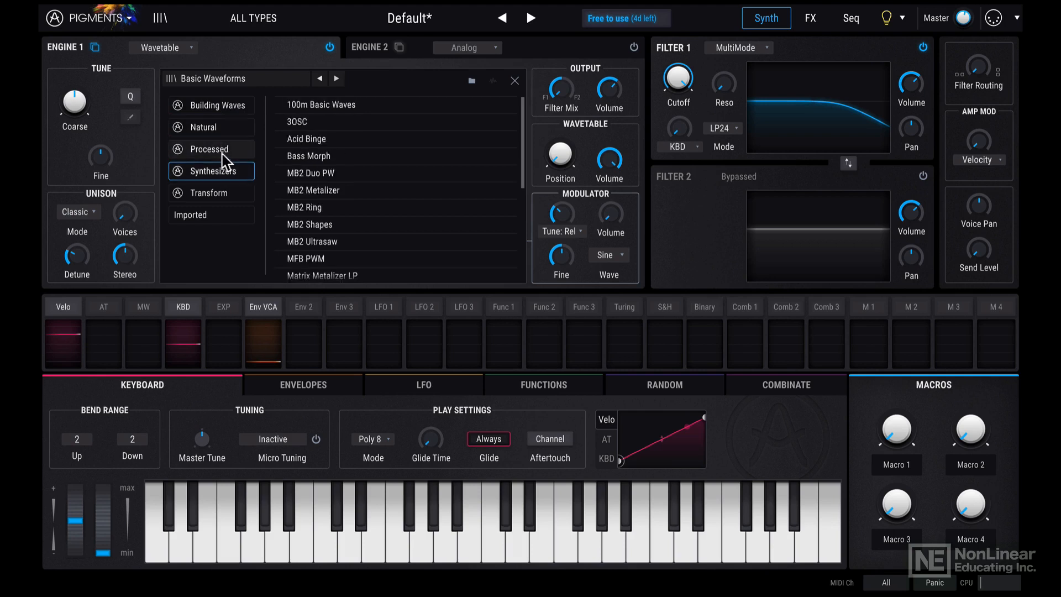
pyautogui.scroll(-2, 323, 221)
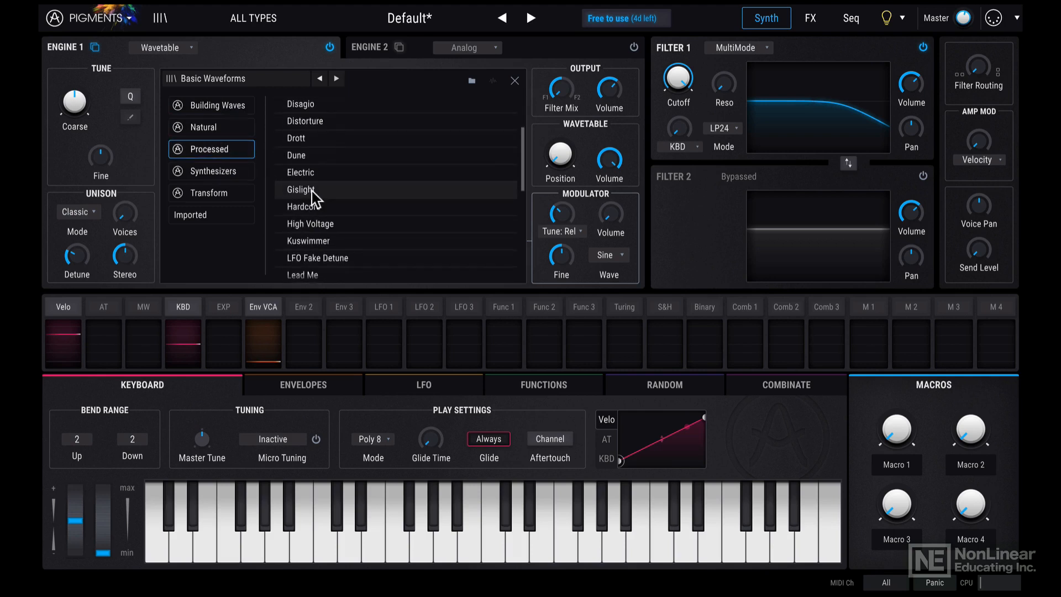
pyautogui.click(313, 191)
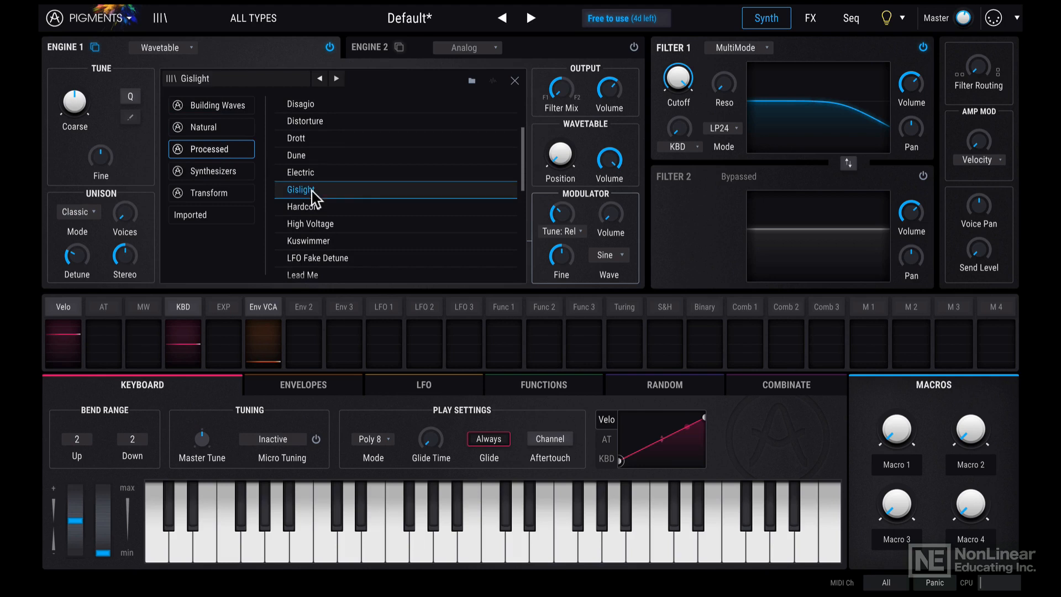
pyautogui.doubleClick(347, 191)
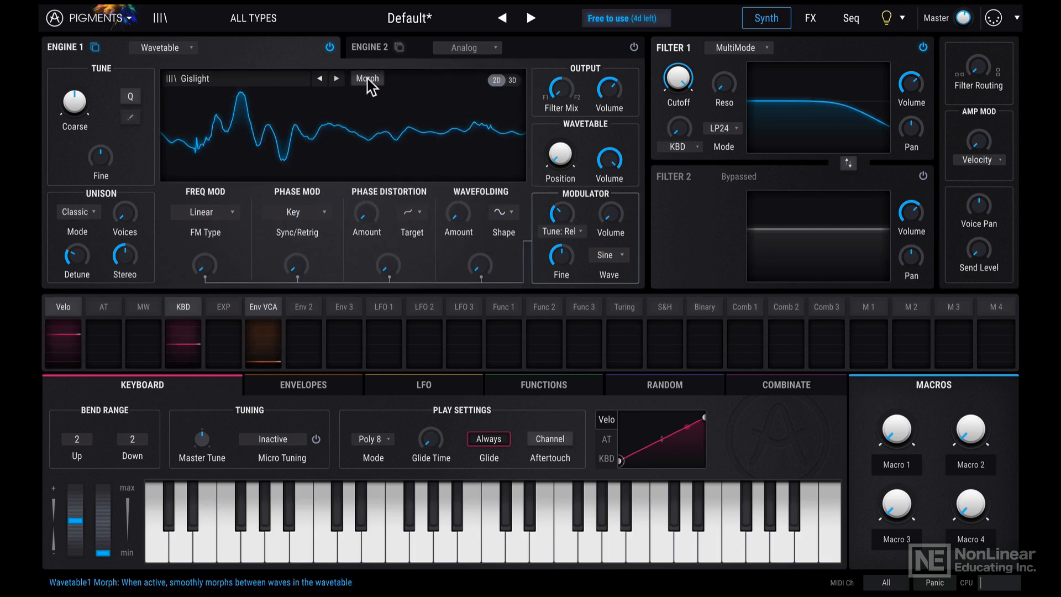
# Show the Gislight wavetable in 3D and sweep its Position first without Morph, then with Morph enabled
pyautogui.click(514, 80)
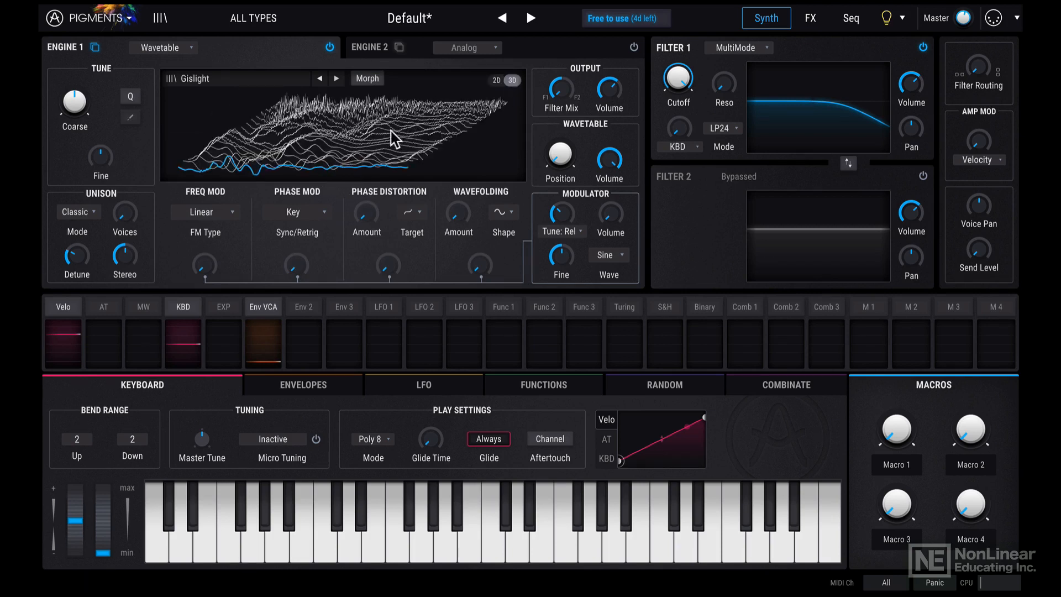
pyautogui.moveTo(560, 156); pyautogui.dragTo(581, 138)
pyautogui.click(368, 78)
pyautogui.moveTo(581, 137); pyautogui.dragTo(555, 138)
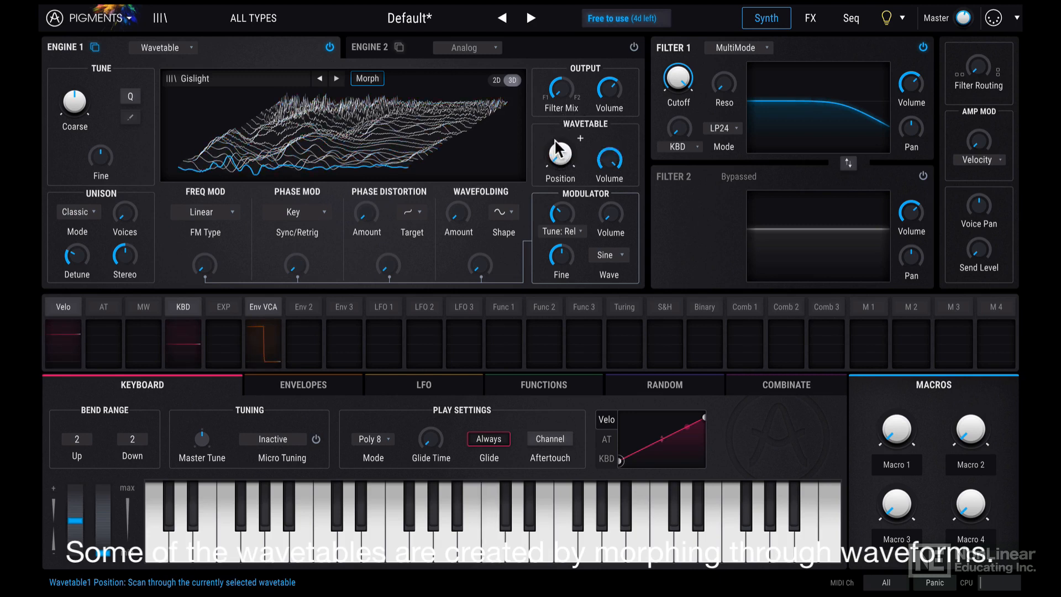
# Load the MB2 Ultrasaw wavetable from Synthesizers and sweep its Position in the 2D view with Morph off
pyautogui.click(267, 78)
pyautogui.click(231, 171)
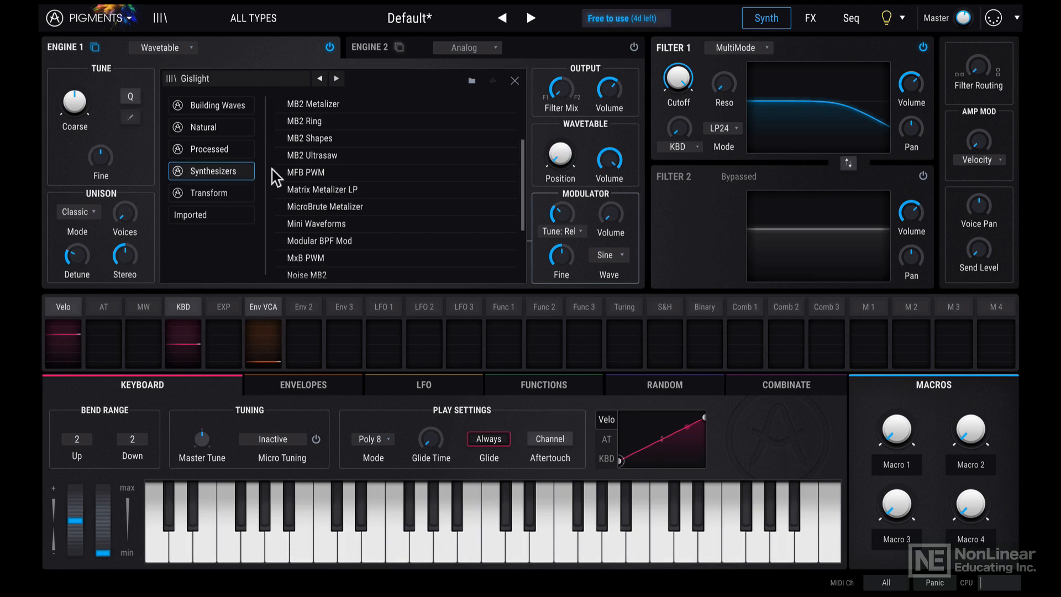
pyautogui.click(321, 155)
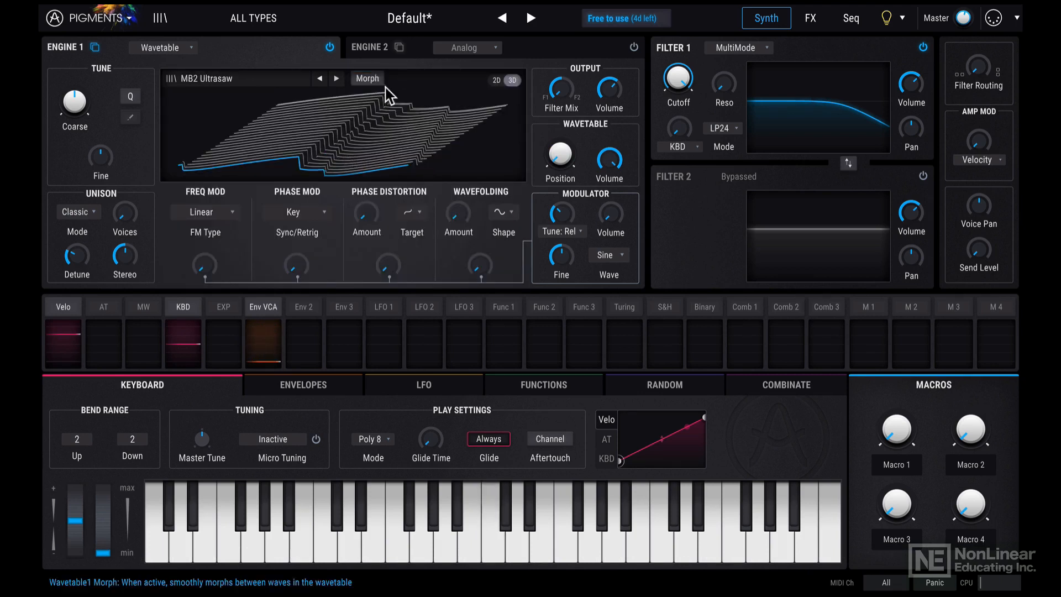
pyautogui.click(497, 80)
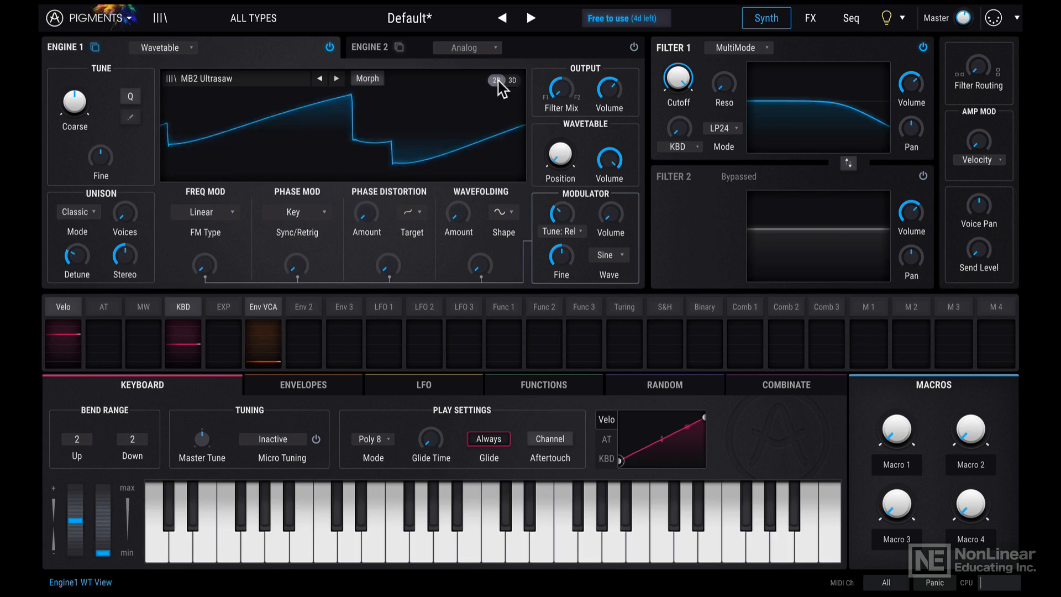
pyautogui.moveTo(560, 156); pyautogui.dragTo(581, 138)
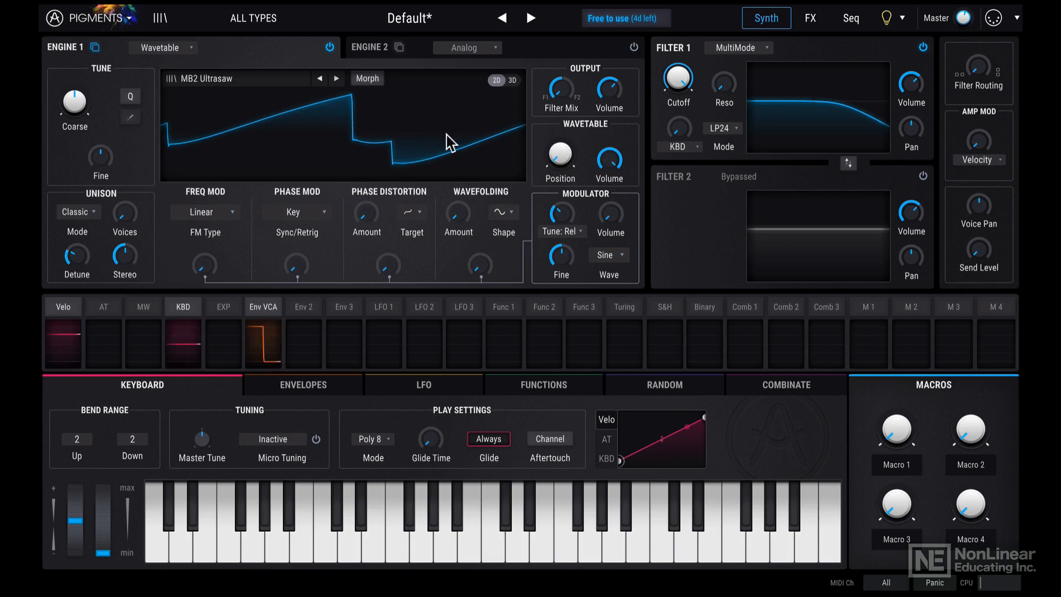
# Load the Additive Twin wavetable from the Building Waves category into Engine 1
pyautogui.click(228, 82)
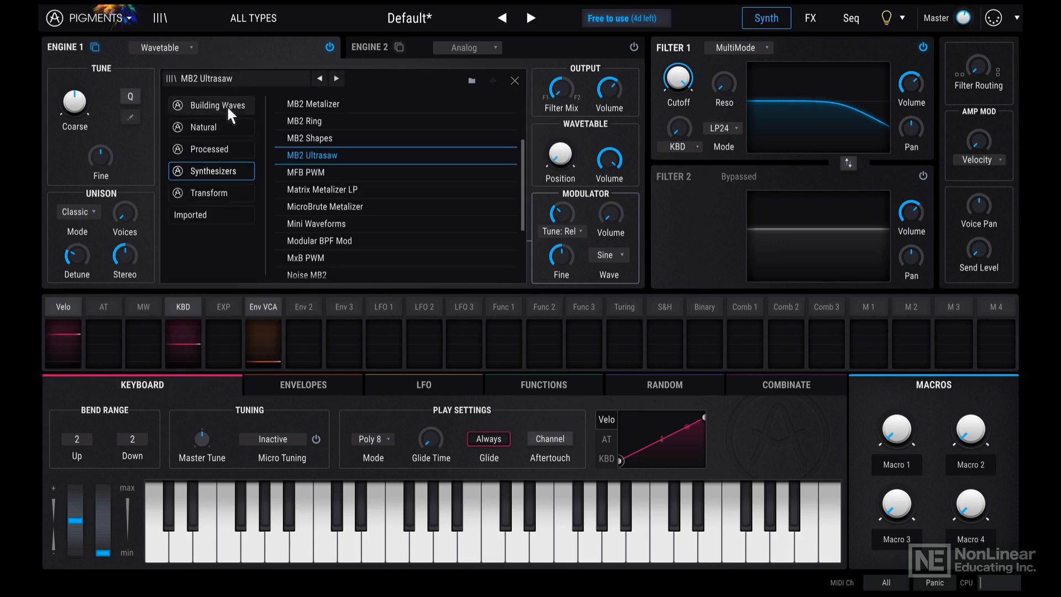
pyautogui.click(227, 105)
pyautogui.scroll(3, 337, 180)
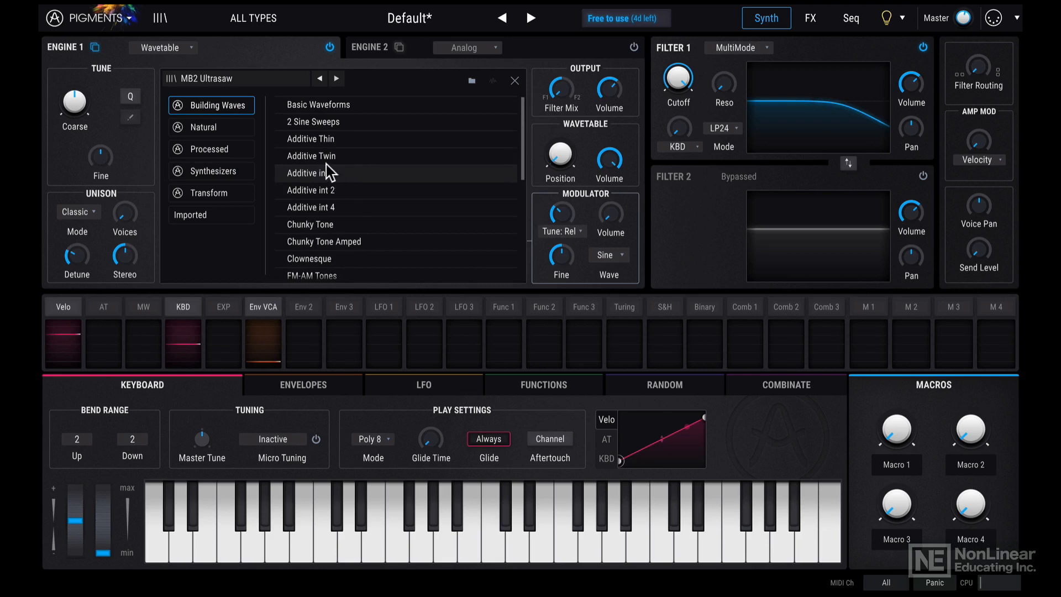
pyautogui.click(326, 159)
pyautogui.doubleClick(407, 158)
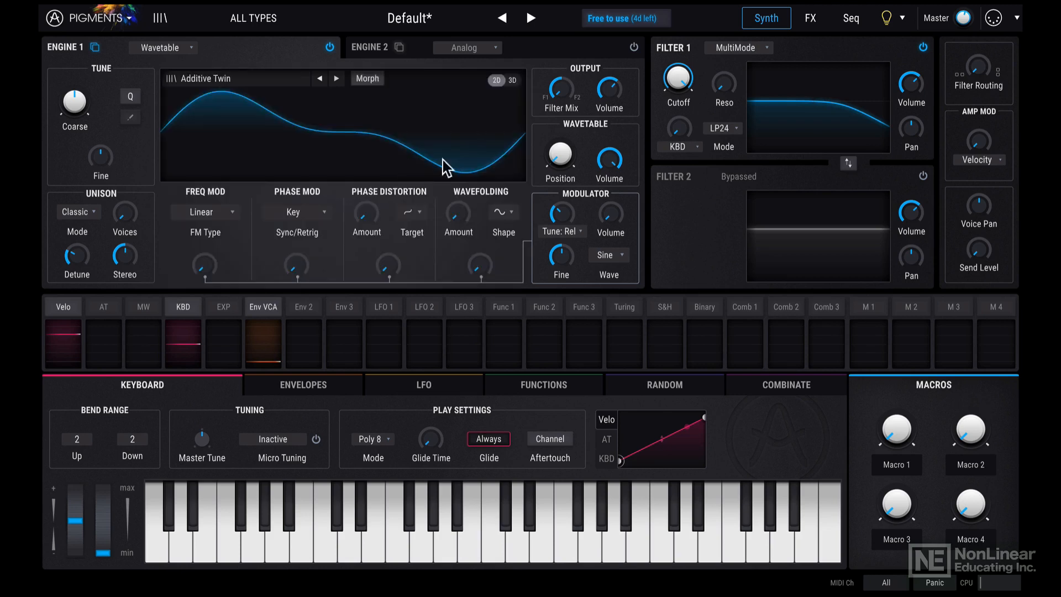
# Sweep the Additive Twin wavetable's Position in 2D, and again in the 3D view with Morph turned on
pyautogui.moveTo(558, 157)
pyautogui.mouseDown()
pyautogui.moveTo(558, 59)
pyautogui.moveTo(559, 145)
pyautogui.mouseUp()
pyautogui.click(512, 80)
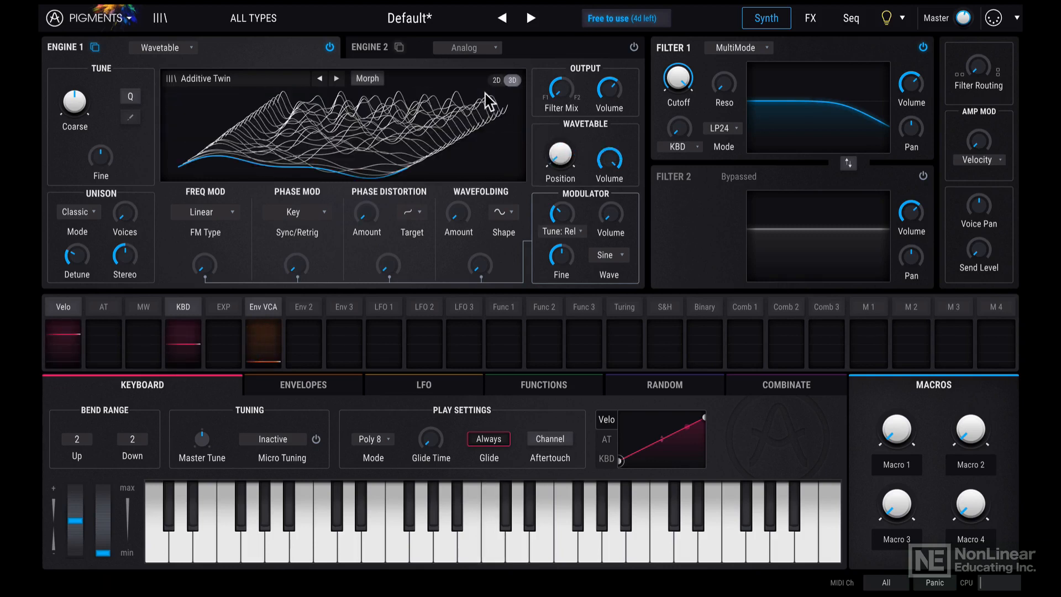
pyautogui.click(367, 78)
pyautogui.moveTo(560, 155)
pyautogui.mouseDown()
pyautogui.moveTo(560, 80)
pyautogui.moveTo(560, 155)
pyautogui.mouseUp()
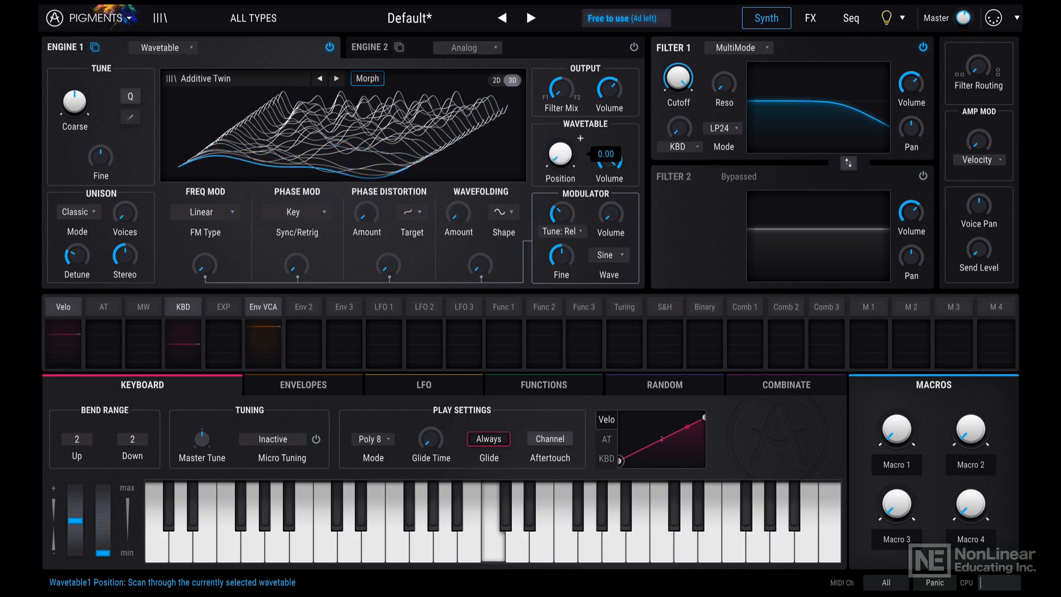
# Import TD OPEN A_V2_09.wav from the Tongue Drum folder as a wavetable and sweep its Position
pyautogui.click(211, 80)
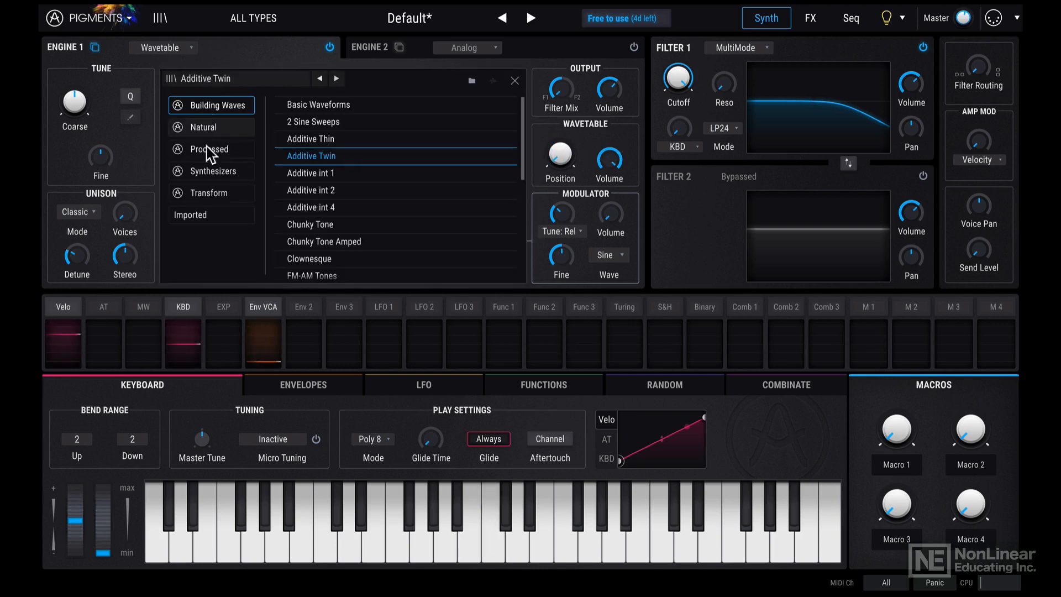
pyautogui.click(209, 218)
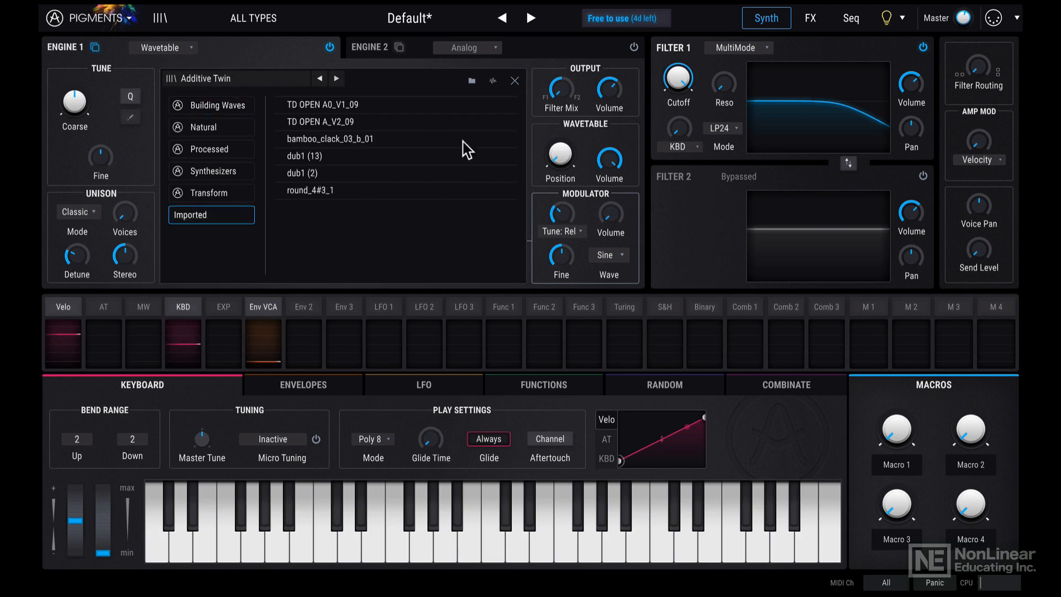
pyautogui.click(493, 82)
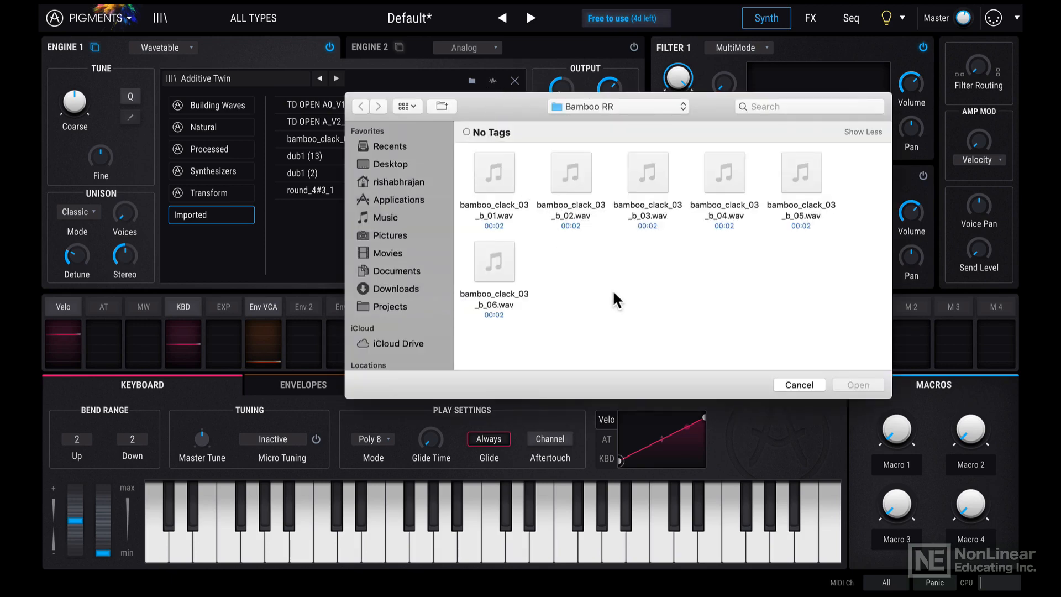
pyautogui.press('super+Up')
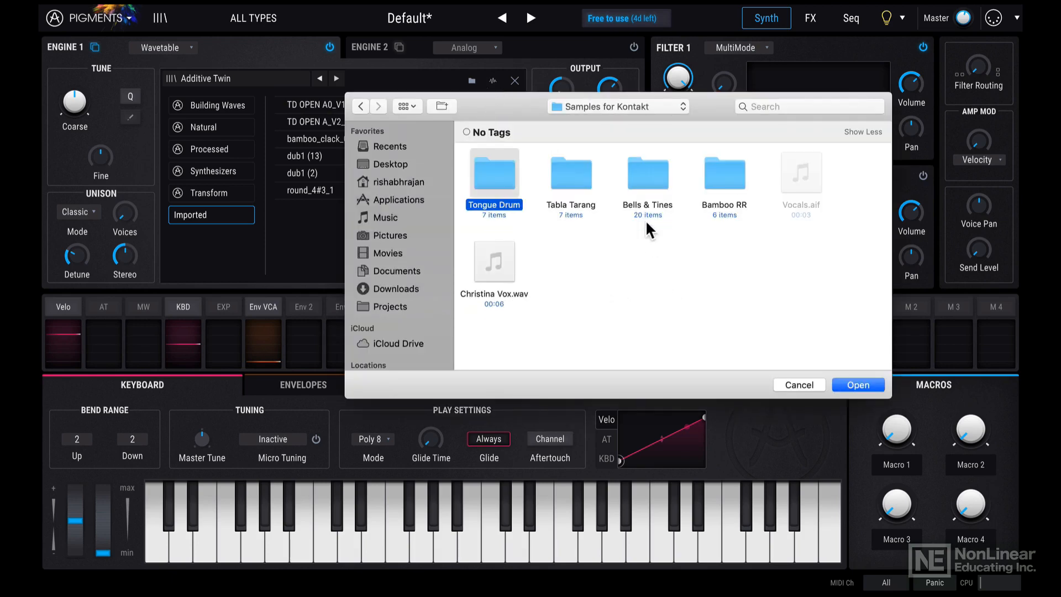
pyautogui.press('super+Down')
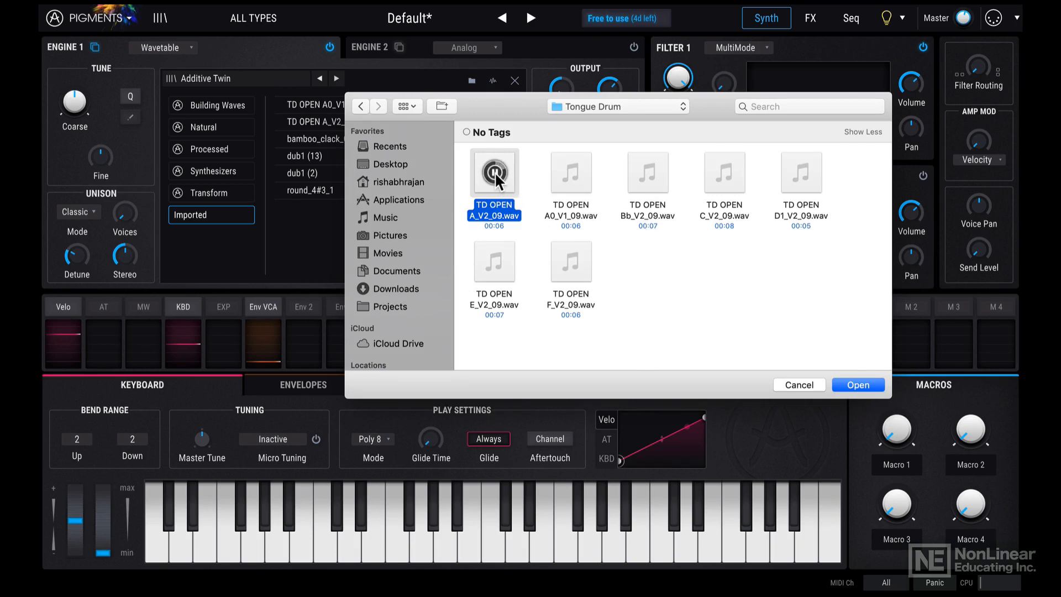
pyautogui.click(858, 383)
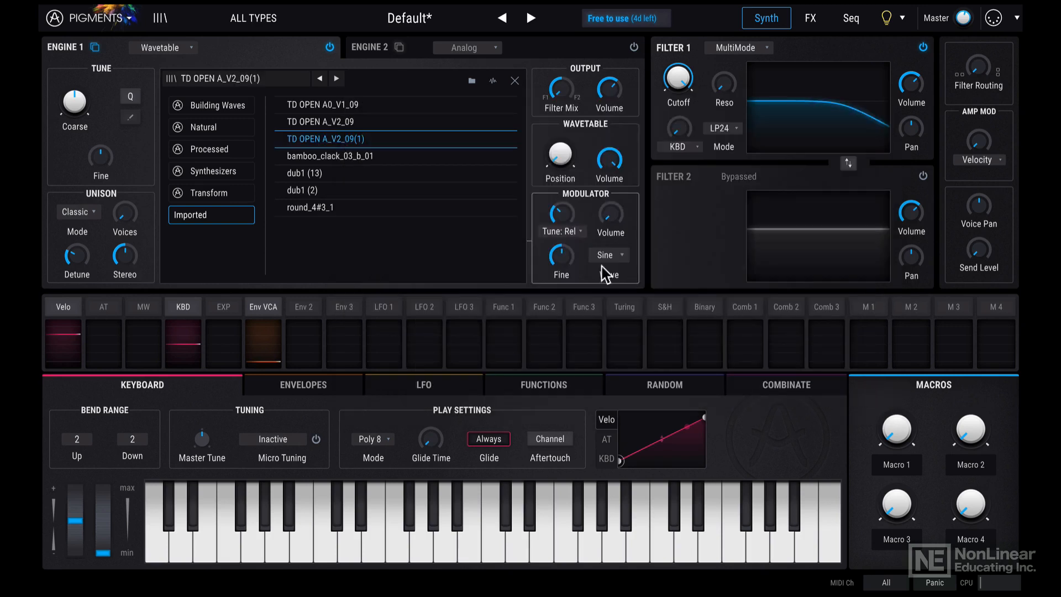
pyautogui.doubleClick(360, 139)
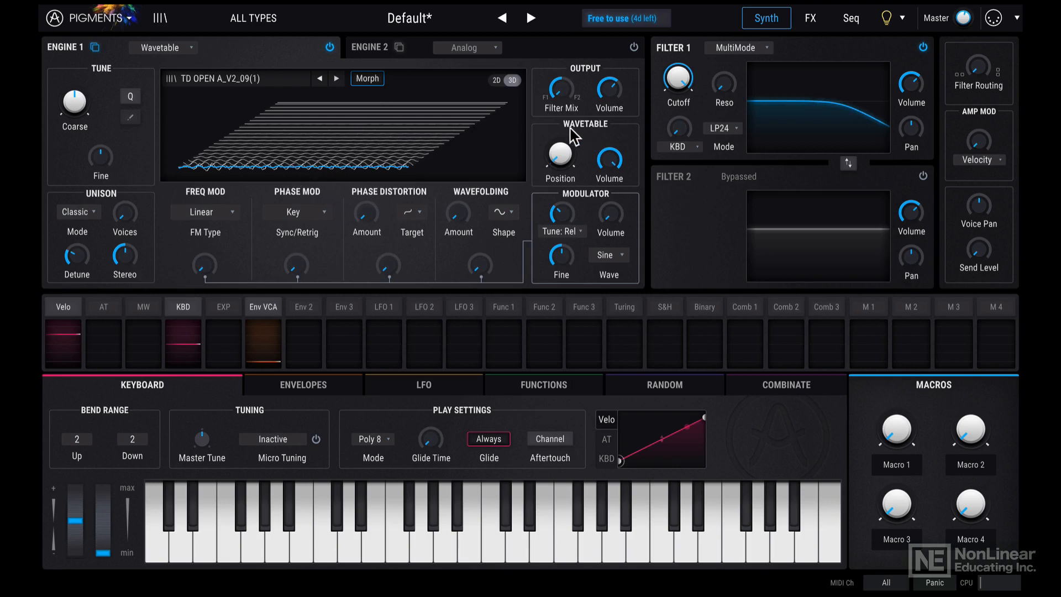
pyautogui.moveTo(566, 159)
pyautogui.mouseDown()
pyautogui.moveTo(566, 139)
pyautogui.moveTo(567, 162)
pyautogui.mouseUp()
# Import dub1 (2).wav from the dubstep kicks folder as a wavetable in Engine 1
pyautogui.click(224, 79)
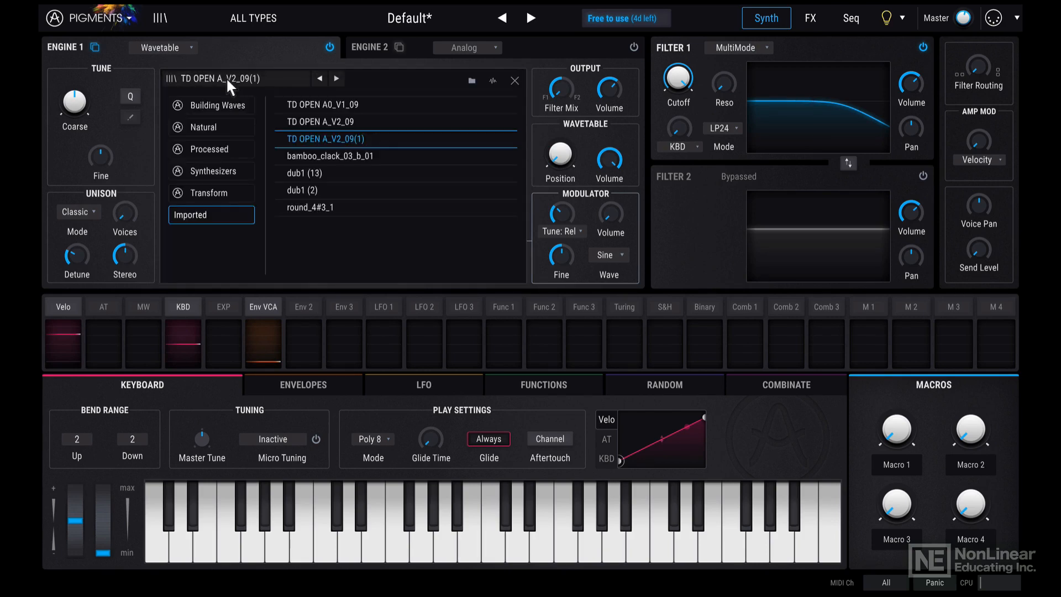
pyautogui.click(493, 81)
pyautogui.scroll(-5, 427, 226)
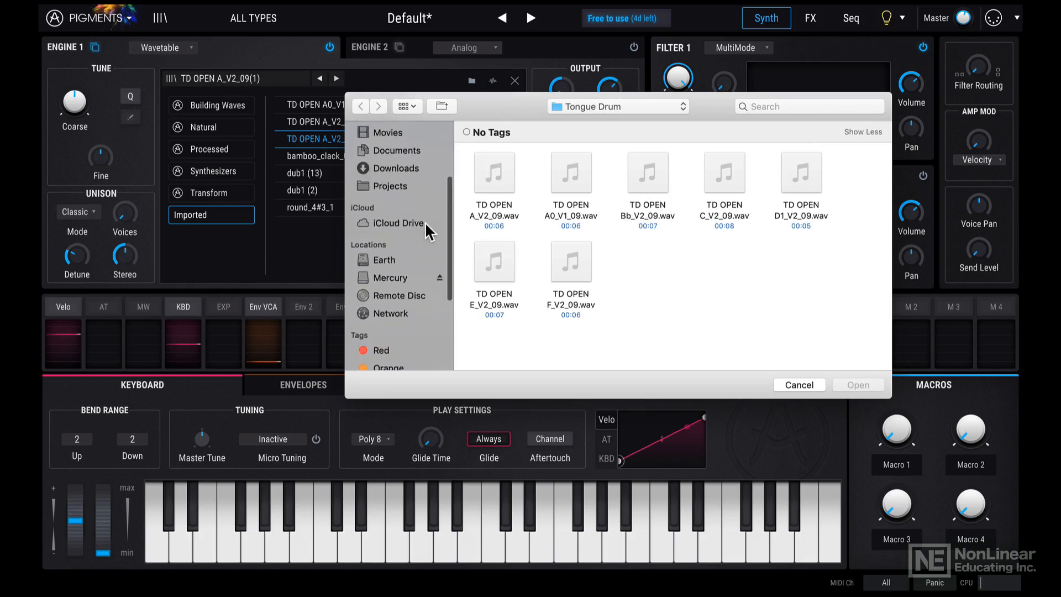
pyautogui.click(588, 106)
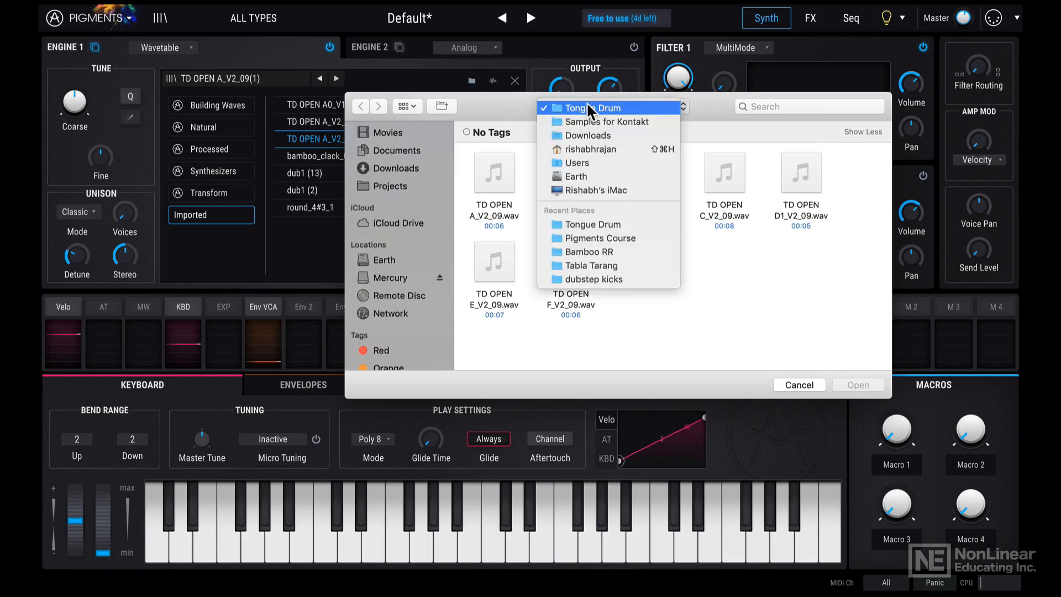
pyautogui.click(600, 278)
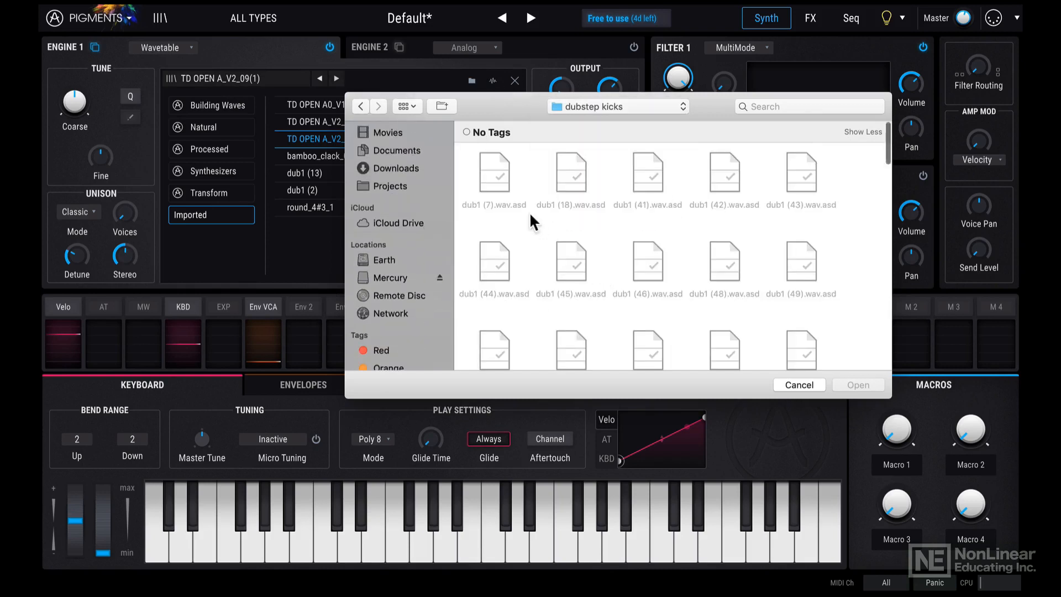
pyautogui.scroll(-10, 531, 218)
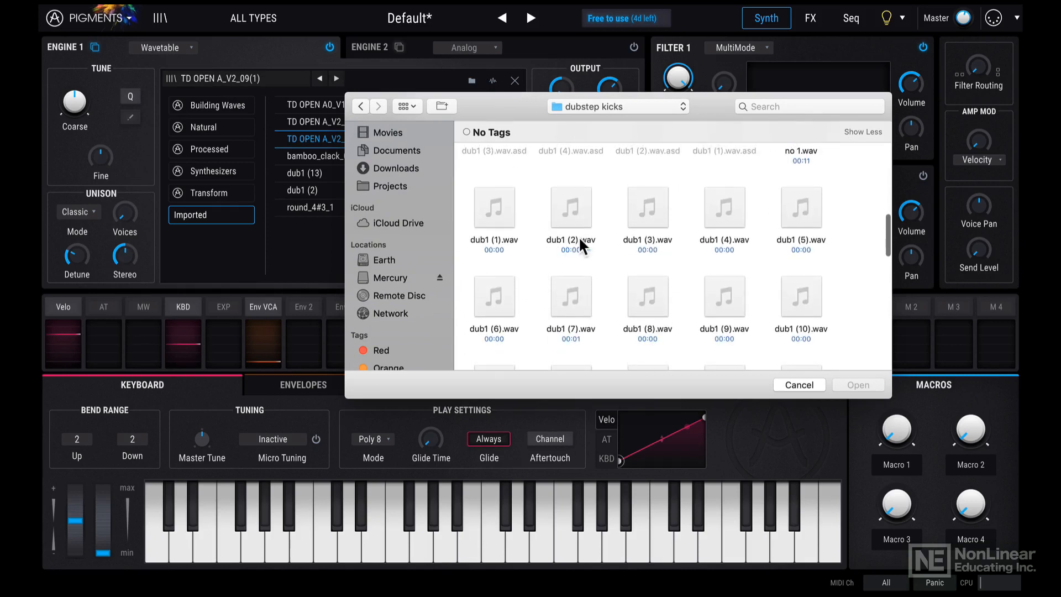
pyautogui.click(566, 215)
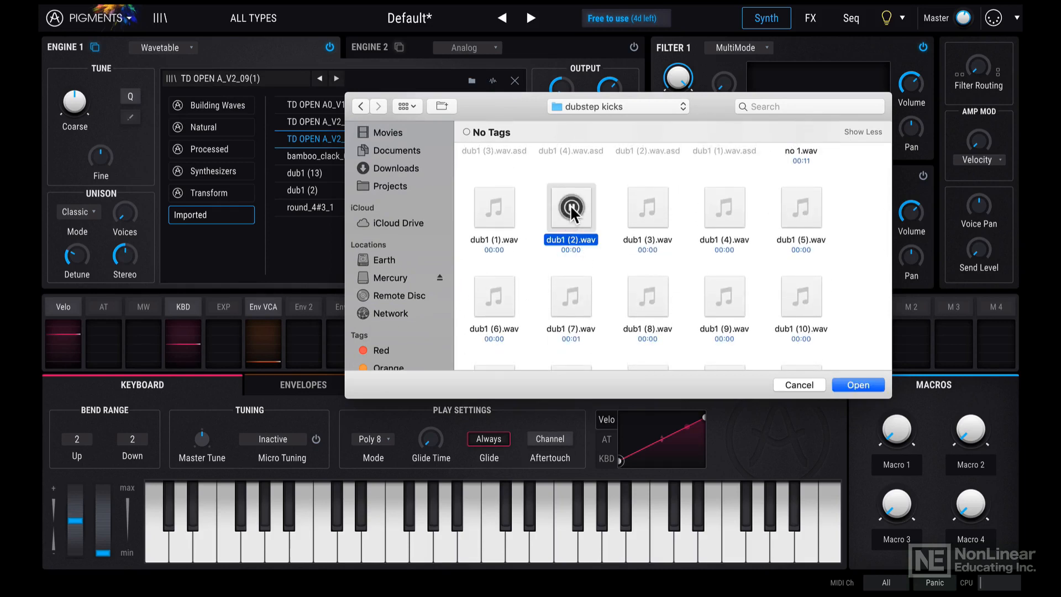
pyautogui.click(861, 384)
pyautogui.doubleClick(352, 209)
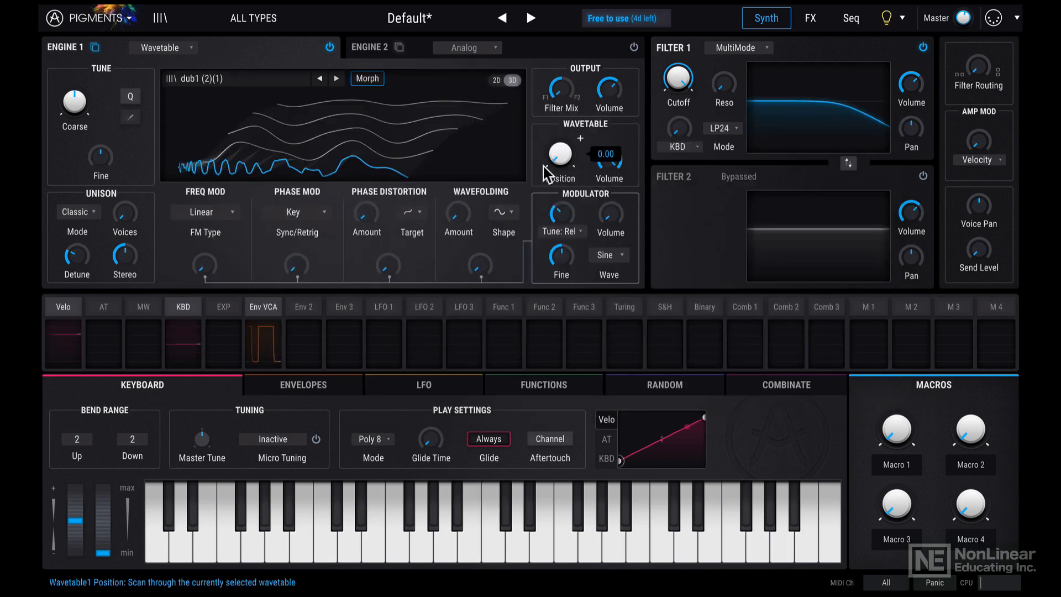
# Sweep the imported dub1 wavetable's Position with Morph on, and again with Morph off
pyautogui.moveTo(559, 156); pyautogui.dragTo(559, 129)
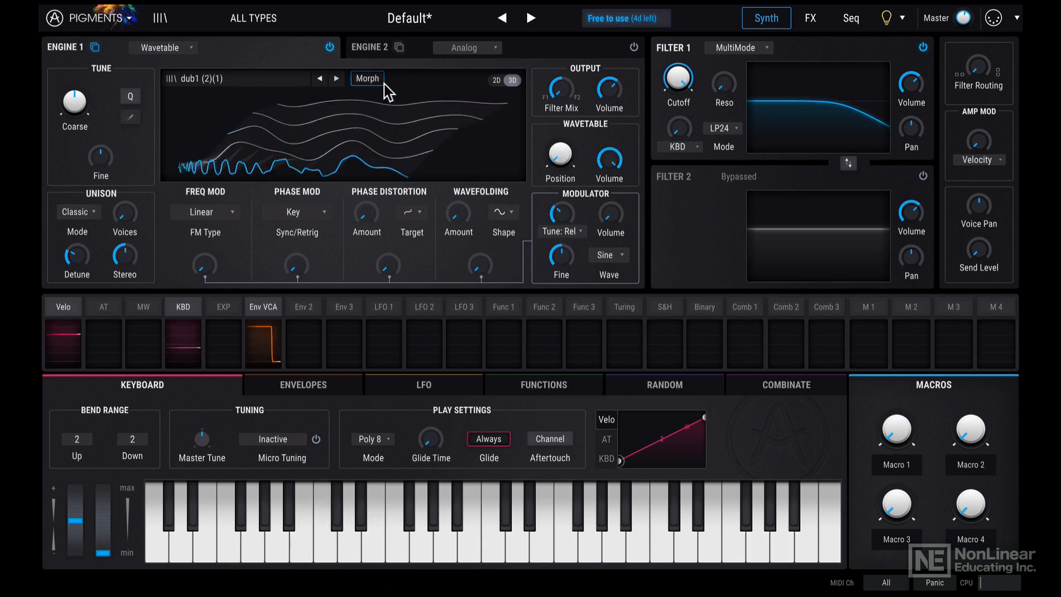
pyautogui.moveTo(561, 161)
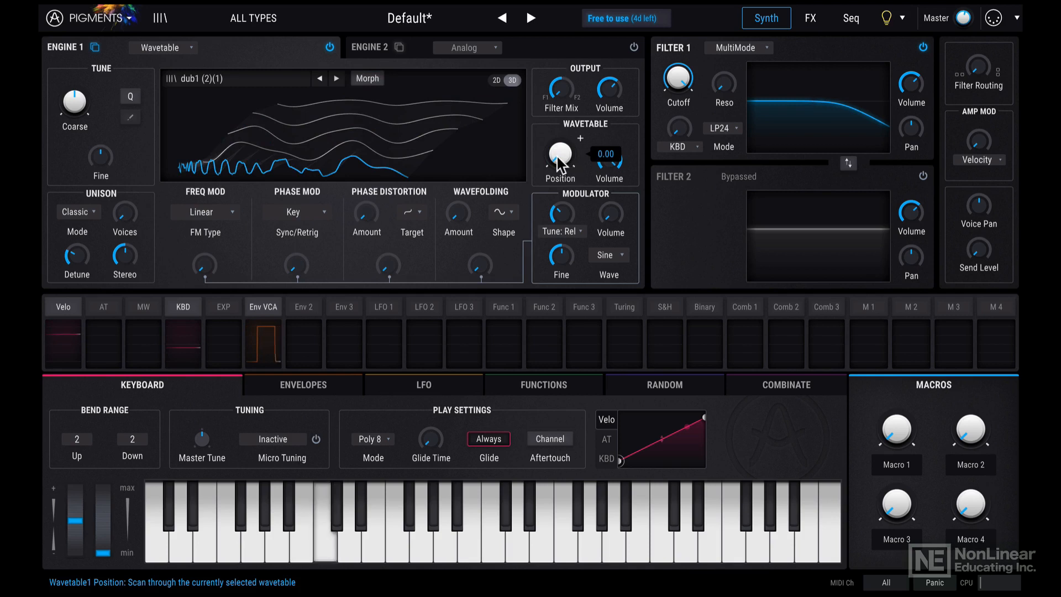
pyautogui.moveTo(557, 157)
pyautogui.mouseDown()
pyautogui.moveTo(558, 133)
pyautogui.moveTo(559, 160)
pyautogui.mouseUp()
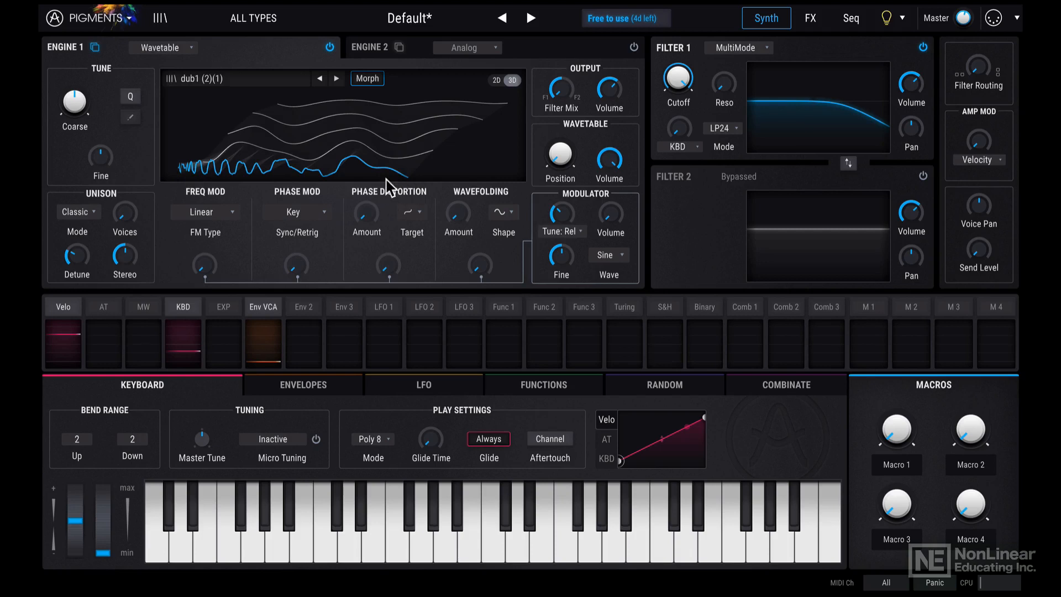
pyautogui.click(285, 81)
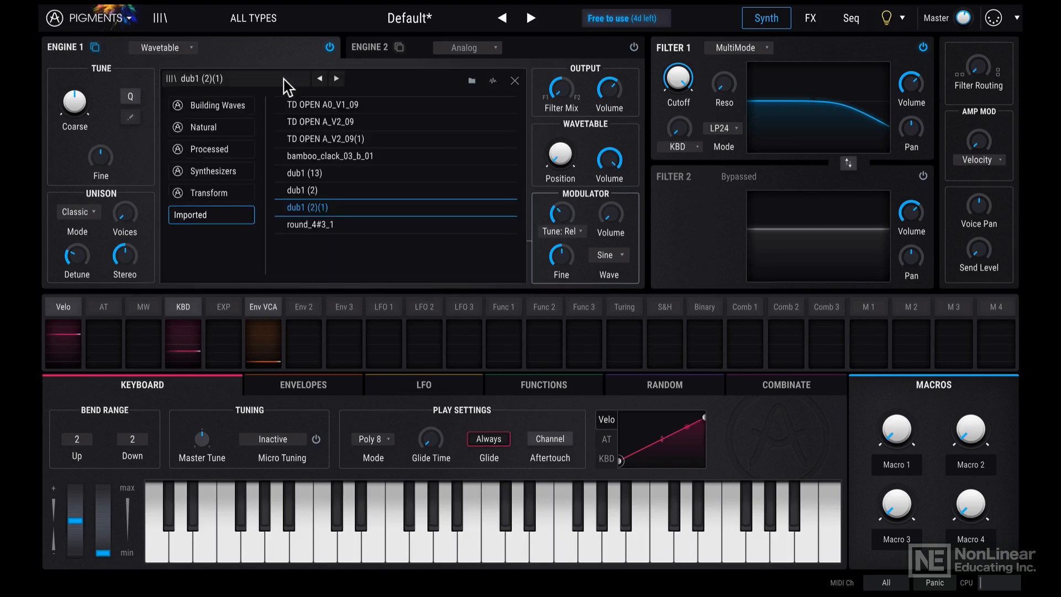
pyautogui.click(216, 170)
pyautogui.click(515, 82)
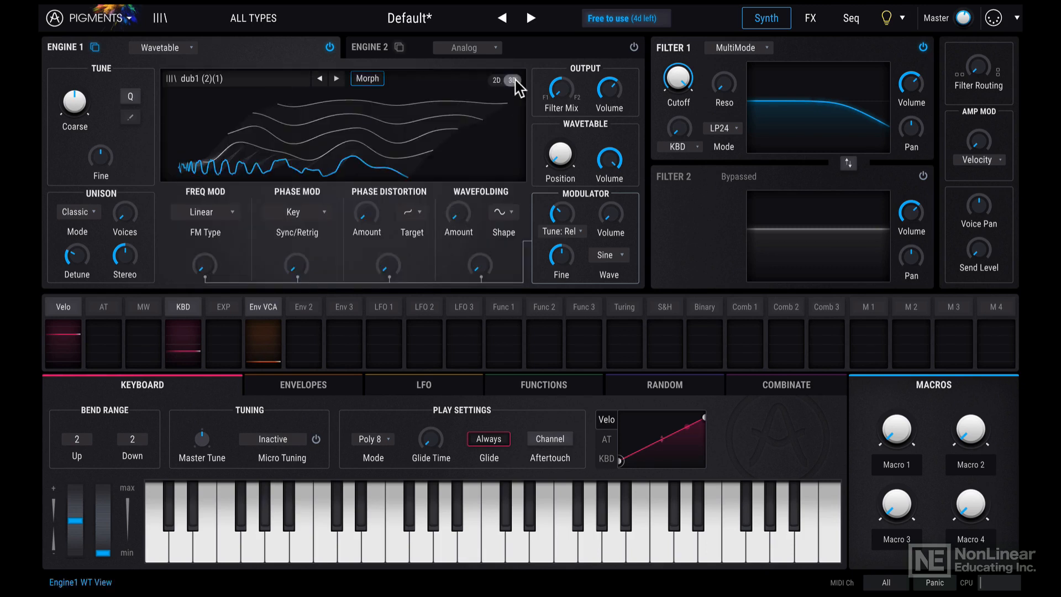
# Switch Engine 1 to Analog to compare its Tune controls, and return it to Wavetable
pyautogui.moveTo(99, 152)
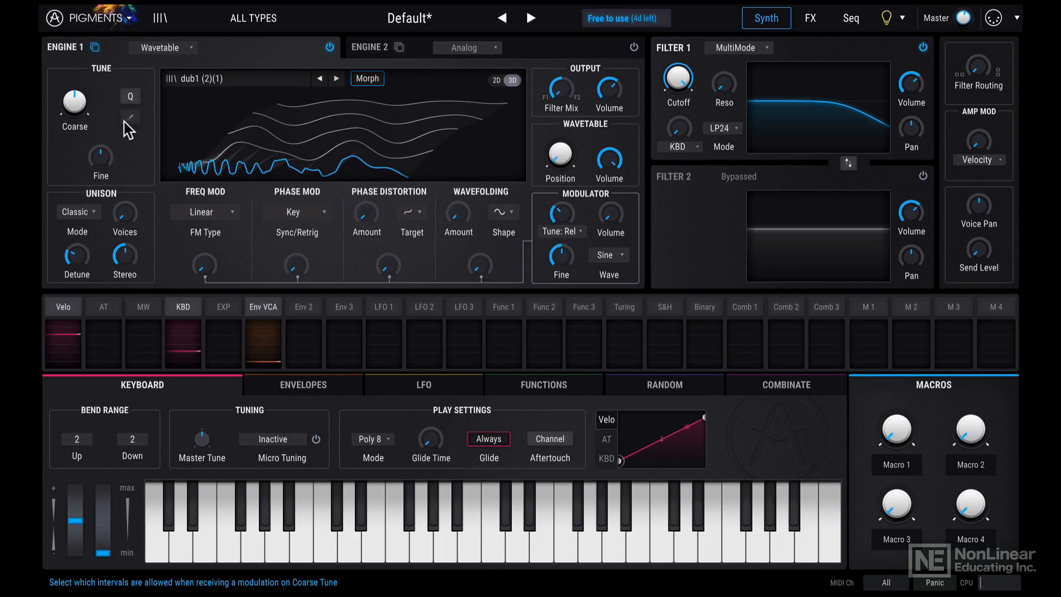
pyautogui.click(188, 47)
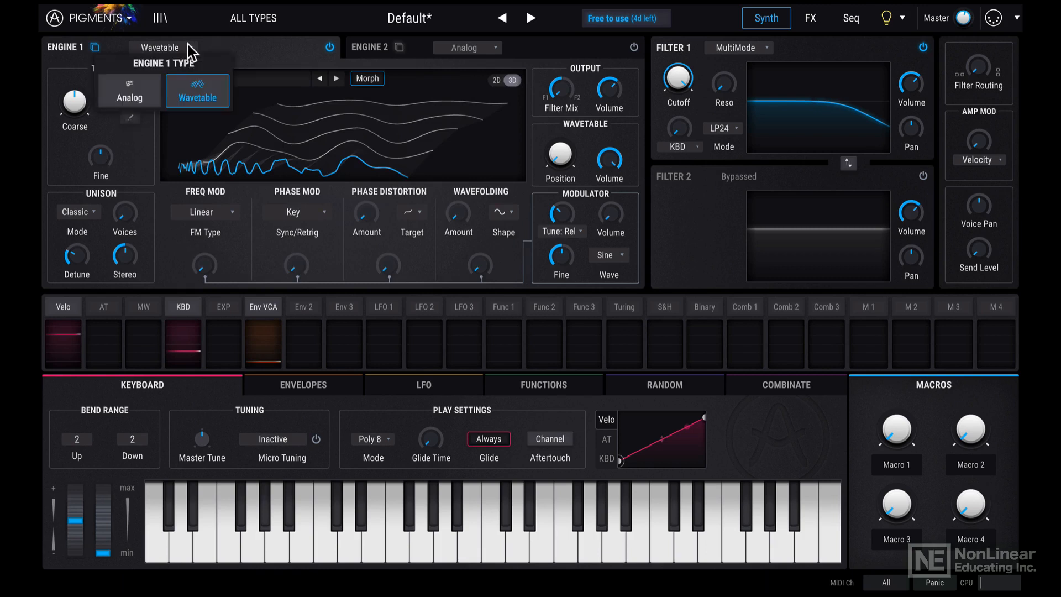
pyautogui.click(130, 94)
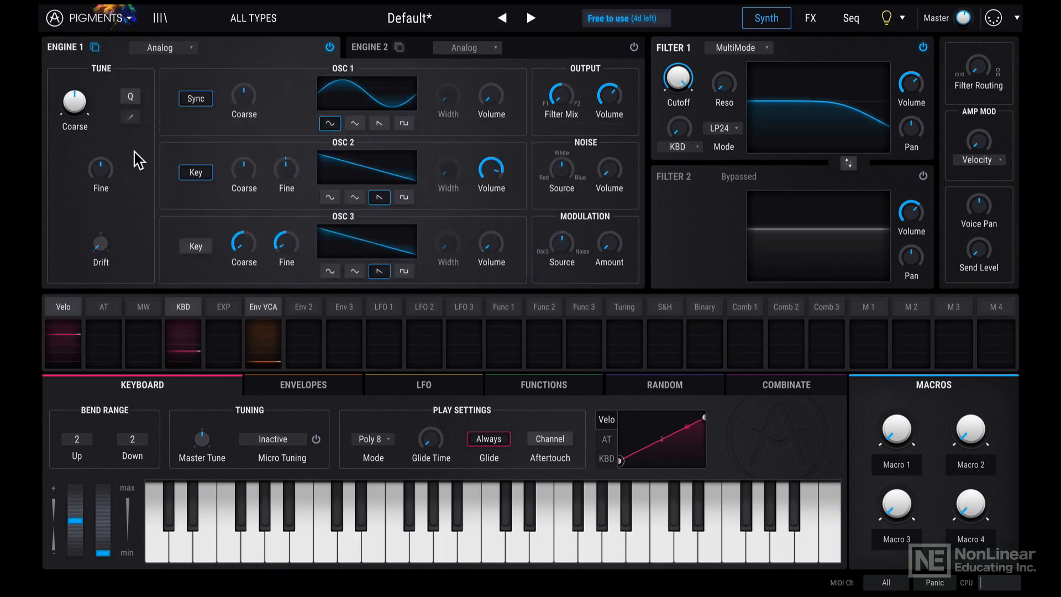
pyautogui.click(172, 49)
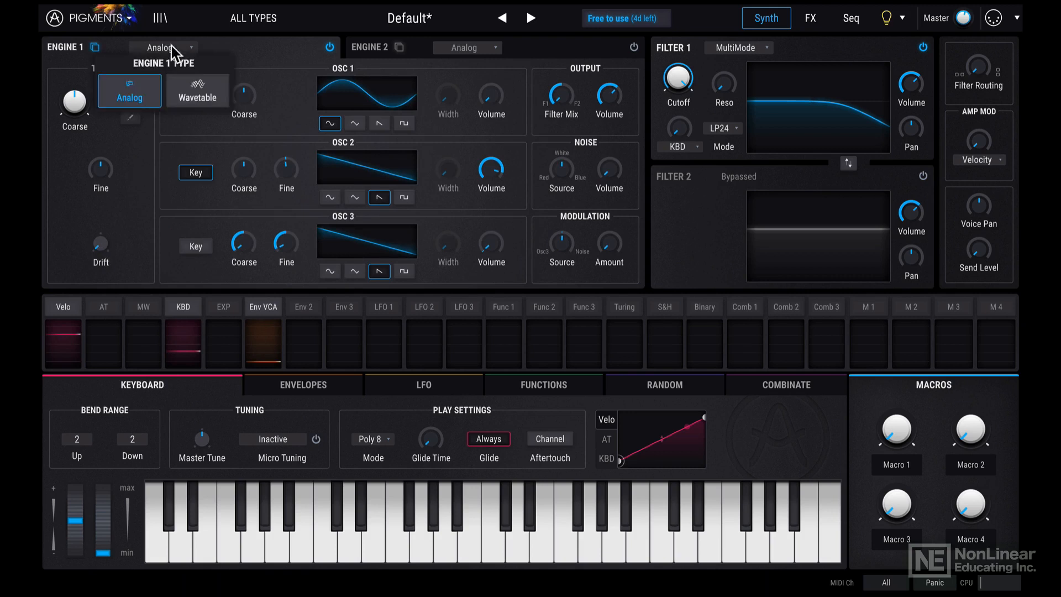
pyautogui.click(187, 94)
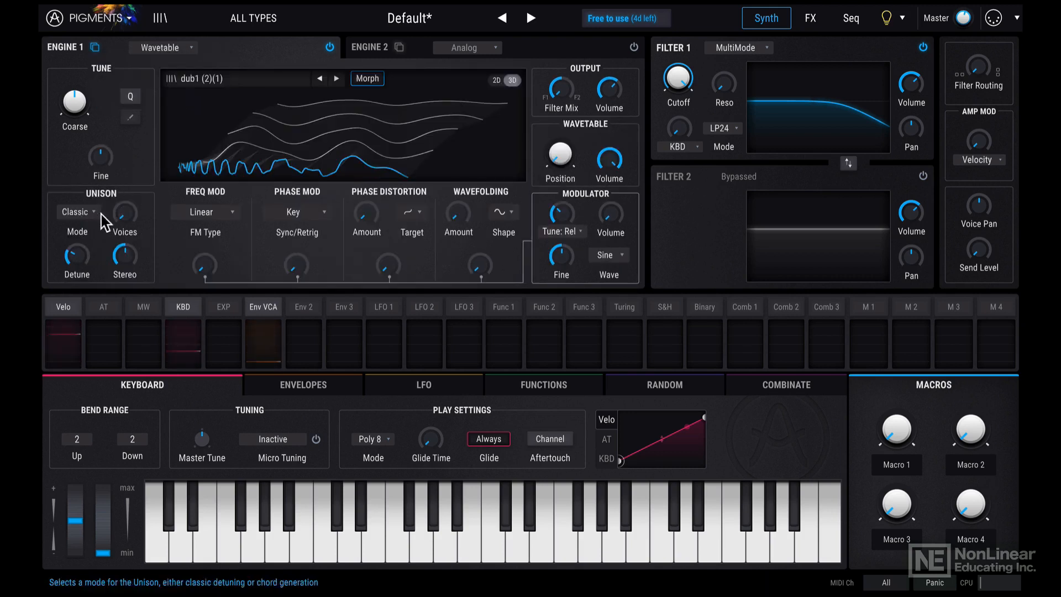
# Load Basic Waveforms from Building Waves into Engine 1 and set its Position to the sawtooth with Morph off
pyautogui.click(260, 79)
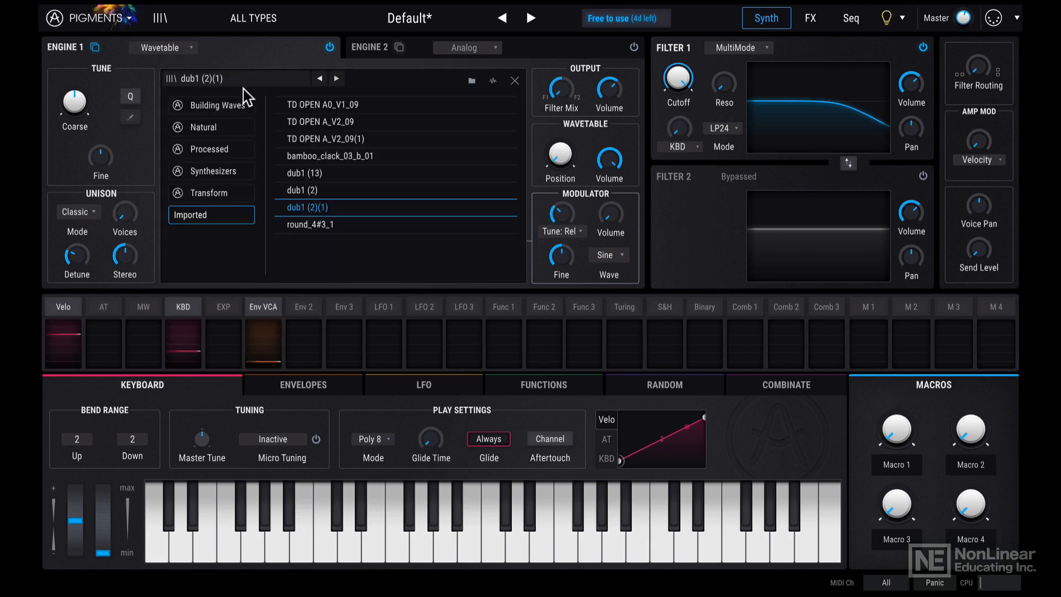
pyautogui.click(215, 105)
pyautogui.click(318, 107)
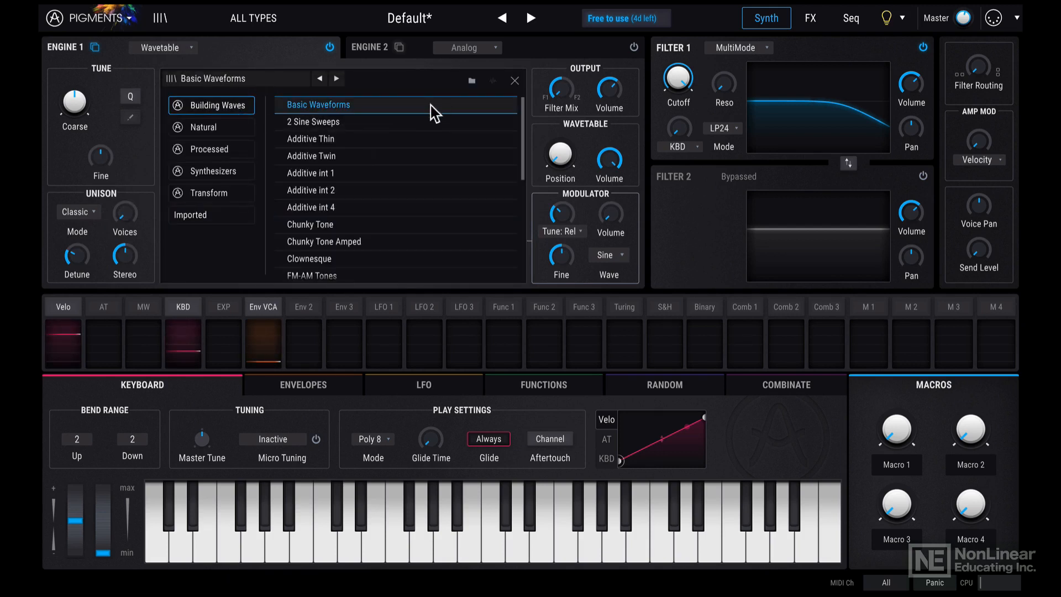
pyautogui.doubleClick(412, 117)
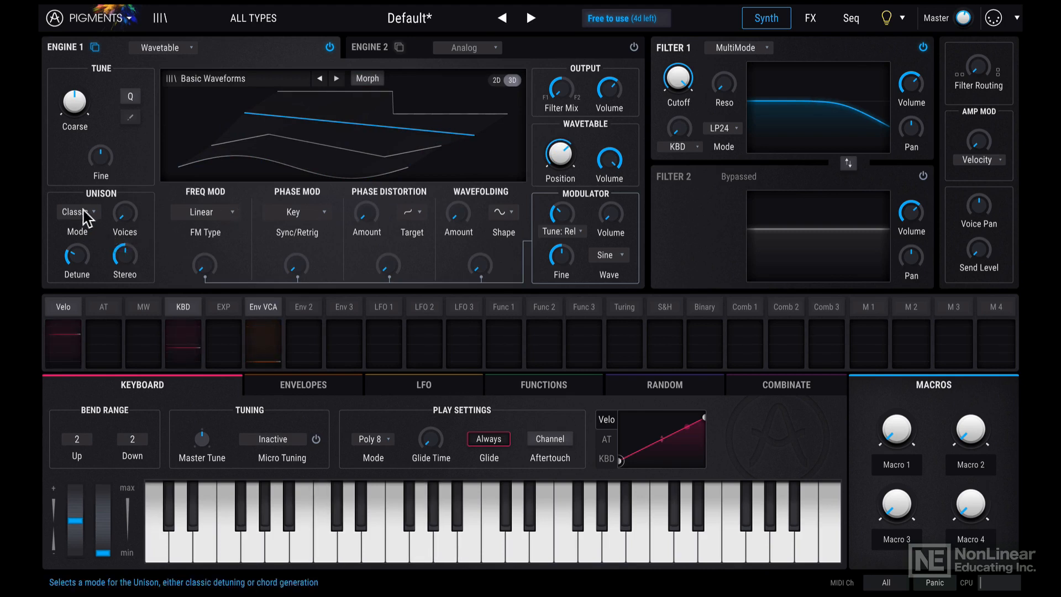
# Set Engine 1's Classic unison to 4 voices and adjust its Detune to about 3.5 %
pyautogui.moveTo(128, 224)
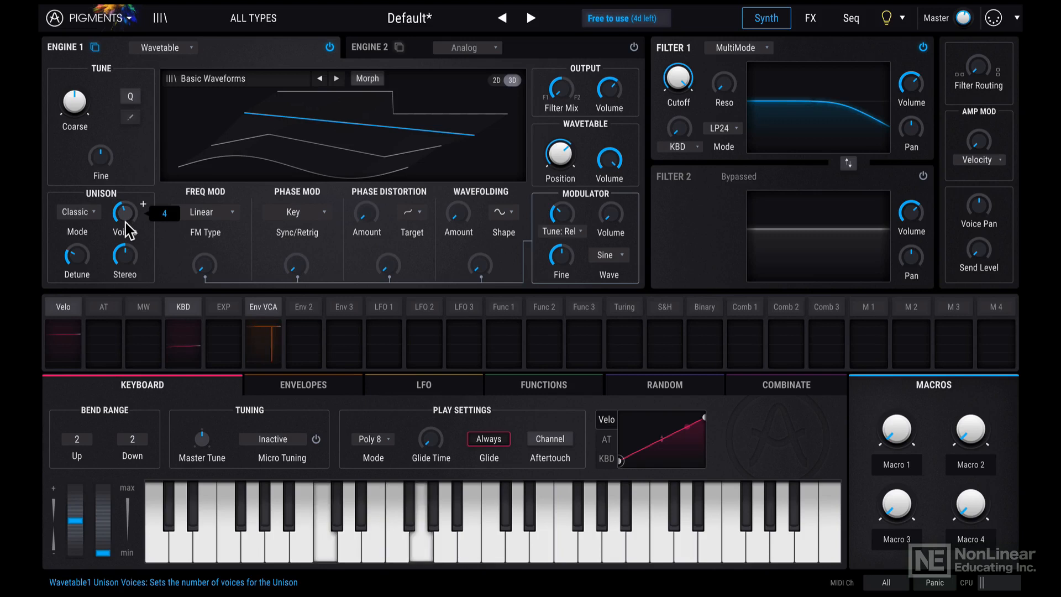
pyautogui.moveTo(79, 259)
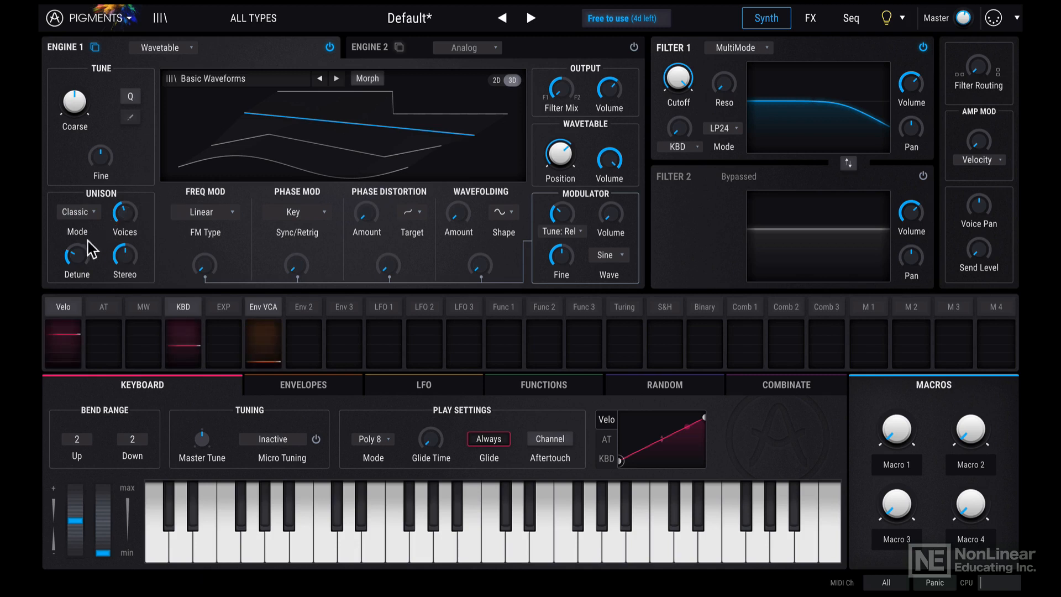
pyautogui.moveTo(78, 260); pyautogui.dragTo(78, 192)
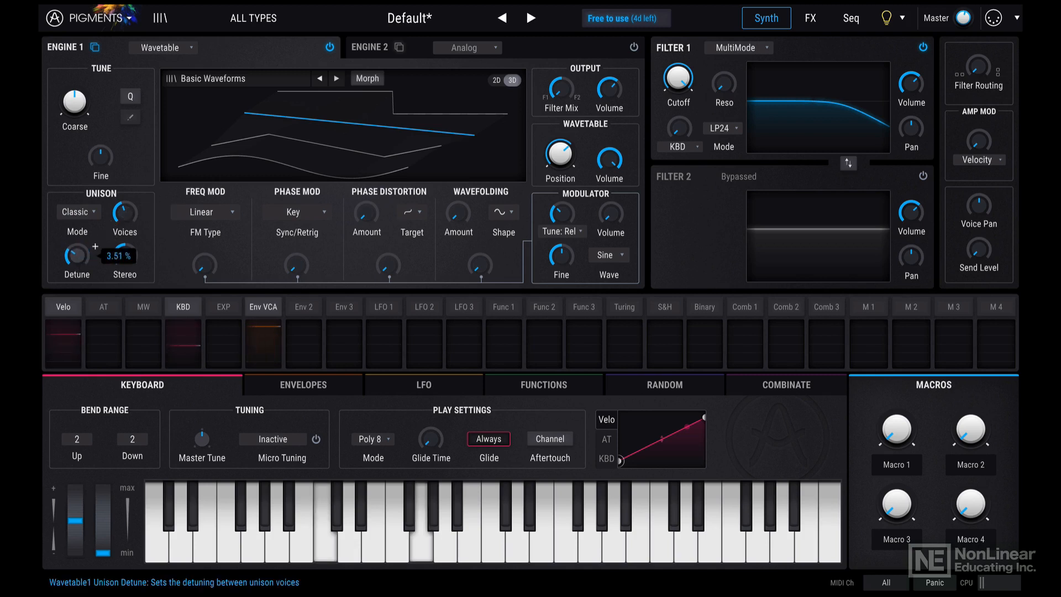
# Sweep the Unison Stereo spread up from 0 % and set it to 99.2 %
pyautogui.moveTo(125, 255)
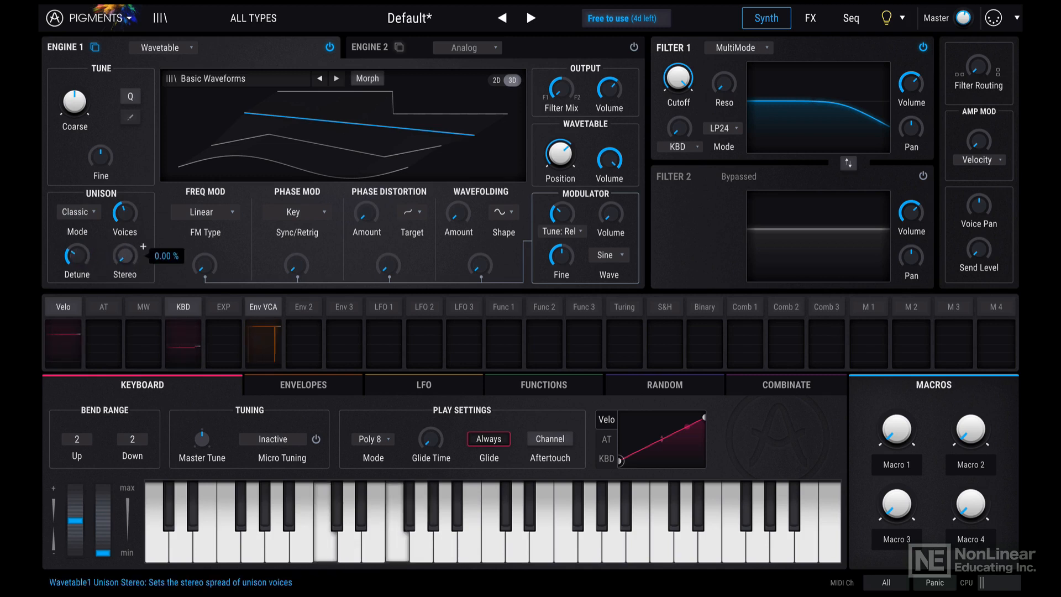
pyautogui.moveTo(125, 255); pyautogui.dragTo(125, 221)
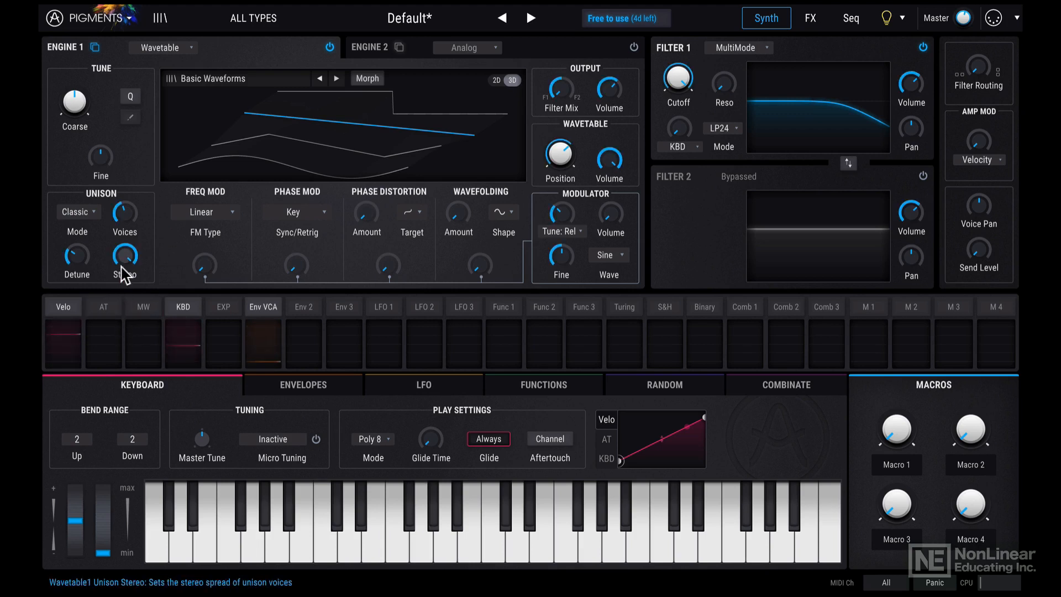
pyautogui.moveTo(129, 265)
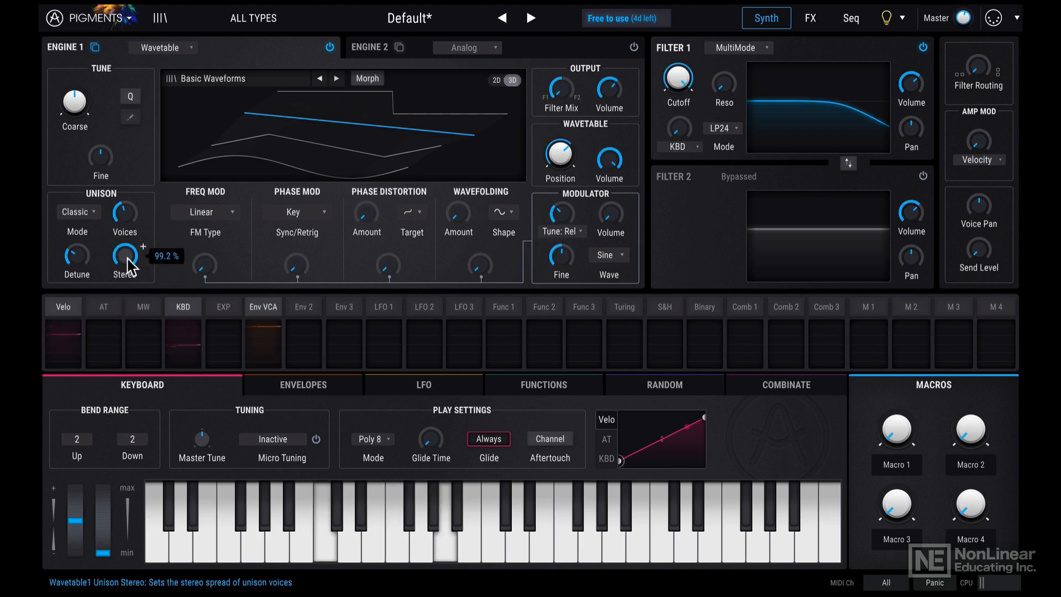
# Switch Engine 1's Unison mode to Super and increase its Detune
pyautogui.click(78, 212)
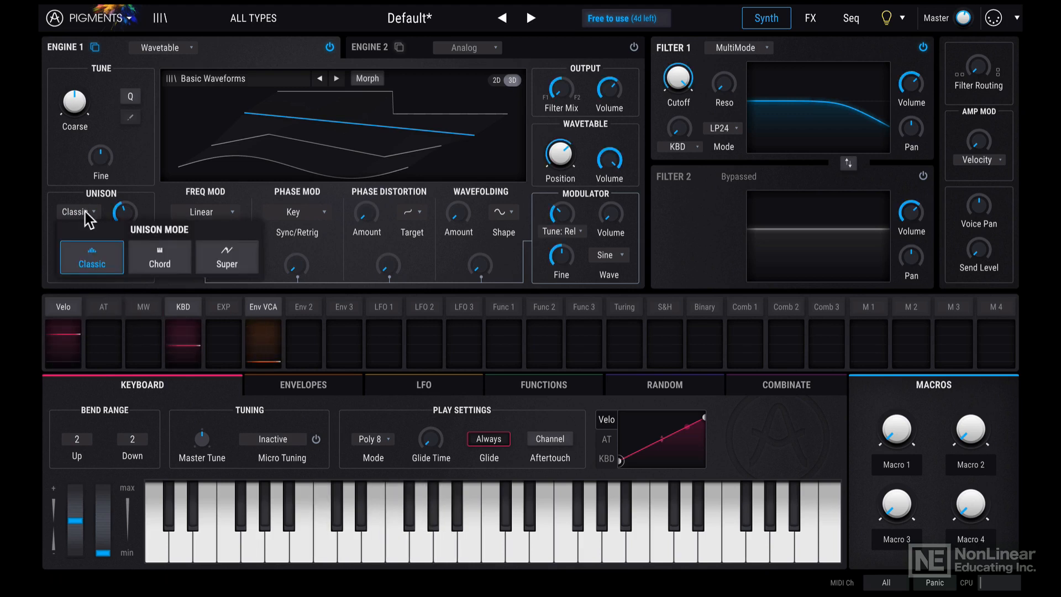
pyautogui.click(227, 260)
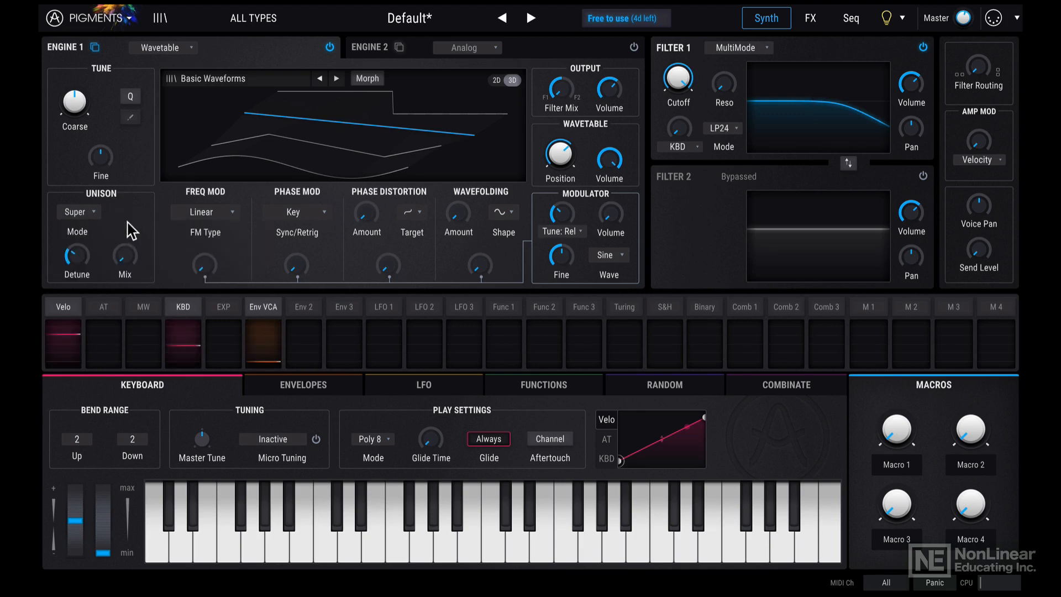
pyautogui.moveTo(78, 260)
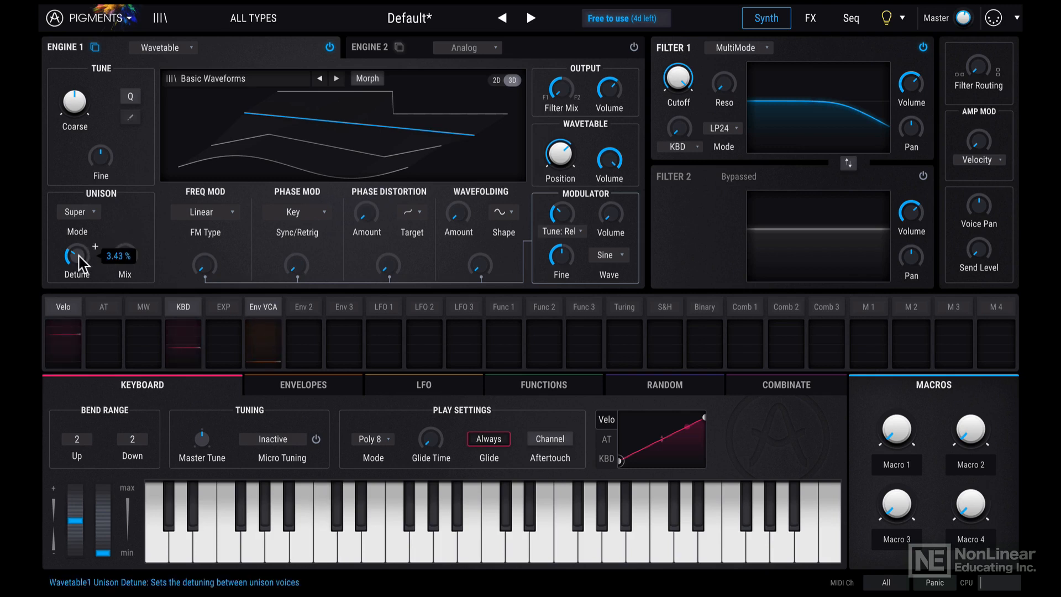
pyautogui.moveTo(79, 256)
pyautogui.mouseDown()
pyautogui.moveTo(78, 190)
pyautogui.moveTo(78, 238)
pyautogui.mouseUp()
# Raise the Super unison's Mix to about 0.744 and set its Detune to 5.06 %
pyautogui.moveTo(124, 259)
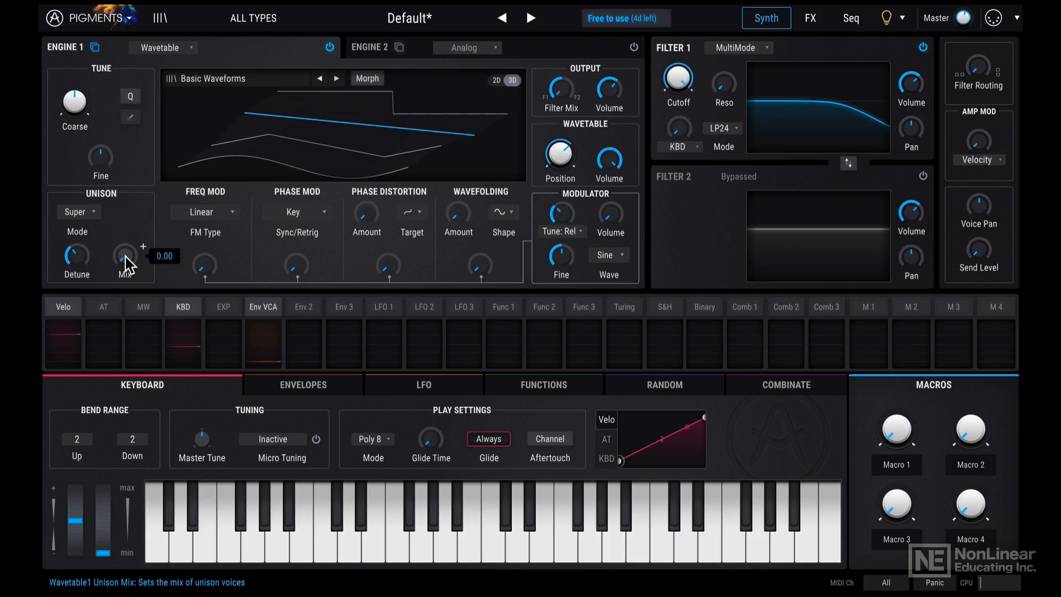
pyautogui.moveTo(126, 265); pyautogui.dragTo(126, 259)
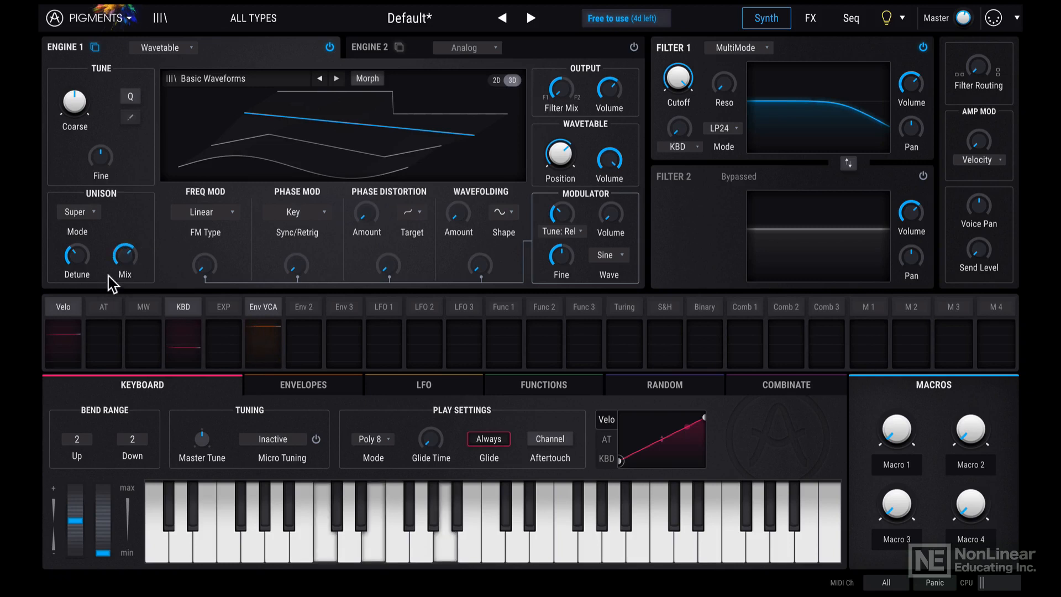
pyautogui.moveTo(95, 246)
pyautogui.moveTo(131, 256); pyautogui.dragTo(131, 252)
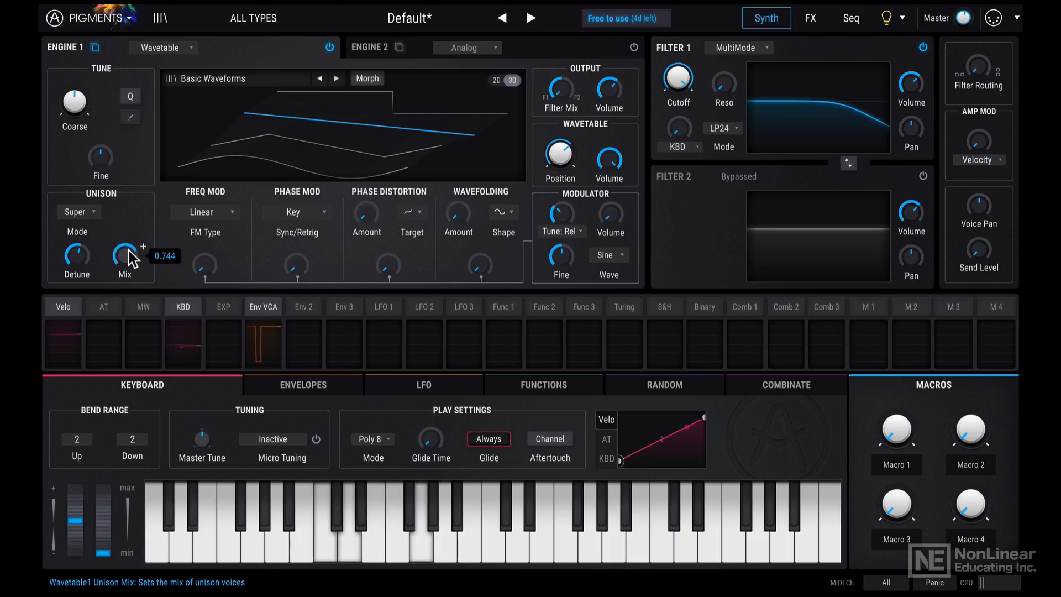
pyautogui.moveTo(79, 250); pyautogui.dragTo(80, 258)
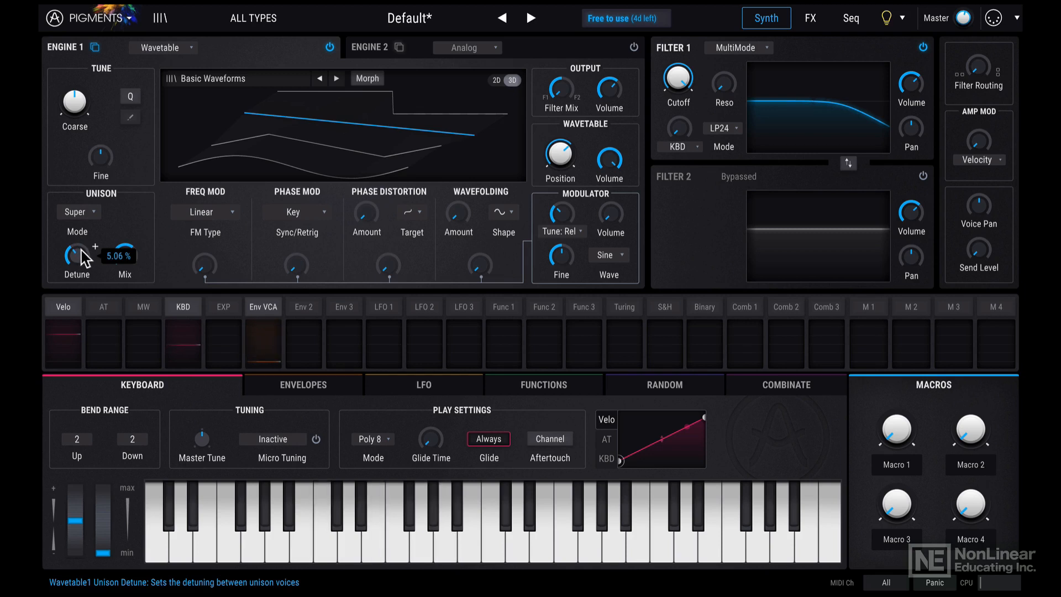
# Switch Engine 1's Unison mode to Chord
pyautogui.click(86, 211)
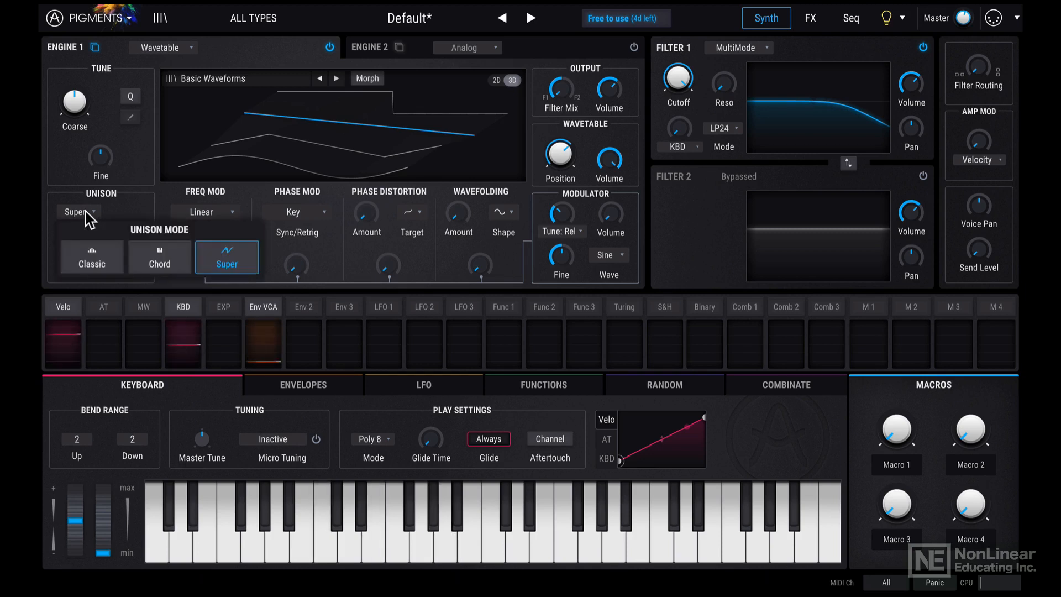
pyautogui.click(157, 260)
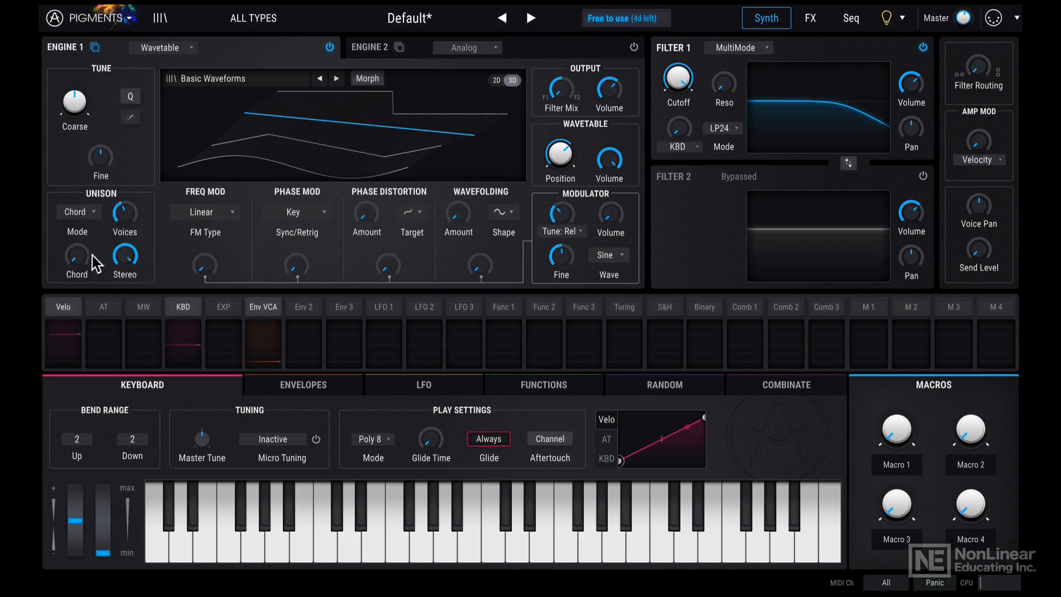
# Sweep Engine 1's Unison Chord up through the m9 and M7 chords to the end of its range
pyautogui.moveTo(88, 257)
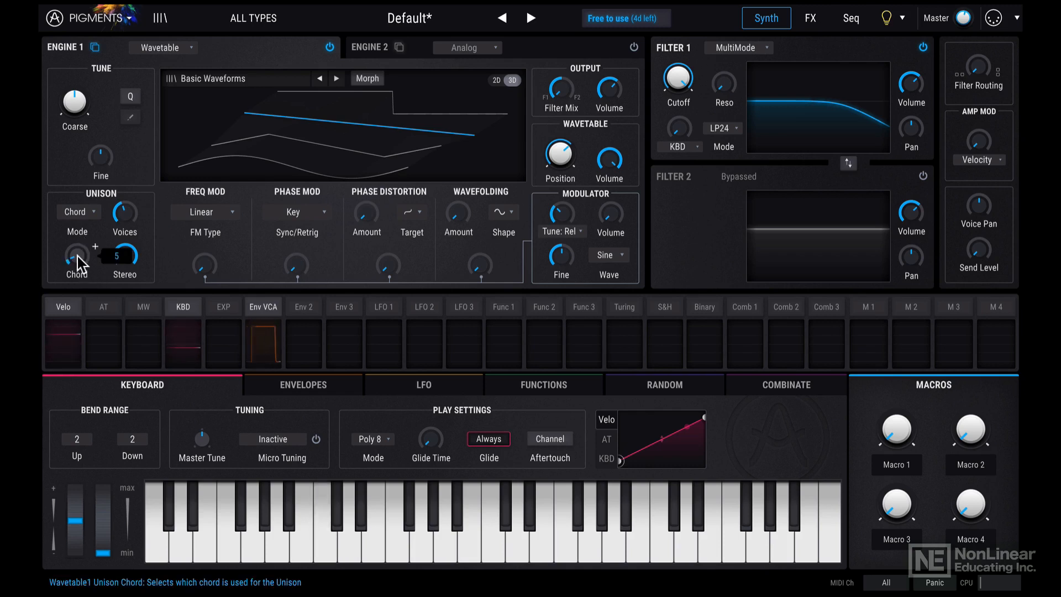
pyautogui.moveTo(124, 212)
pyautogui.moveTo(74, 258); pyautogui.dragTo(74, 250)
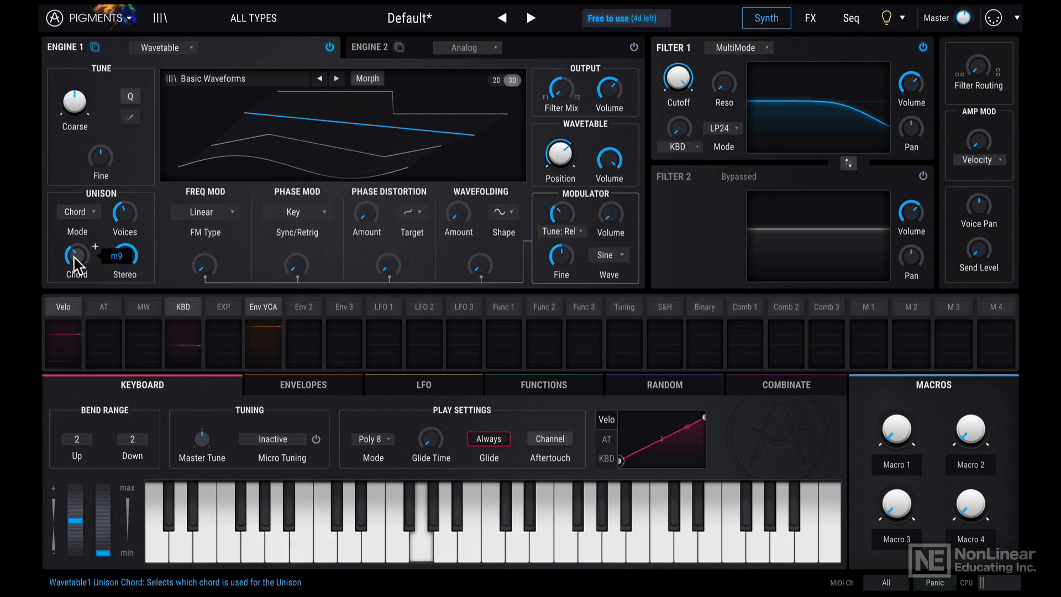
pyautogui.moveTo(74, 257); pyautogui.dragTo(78, 246)
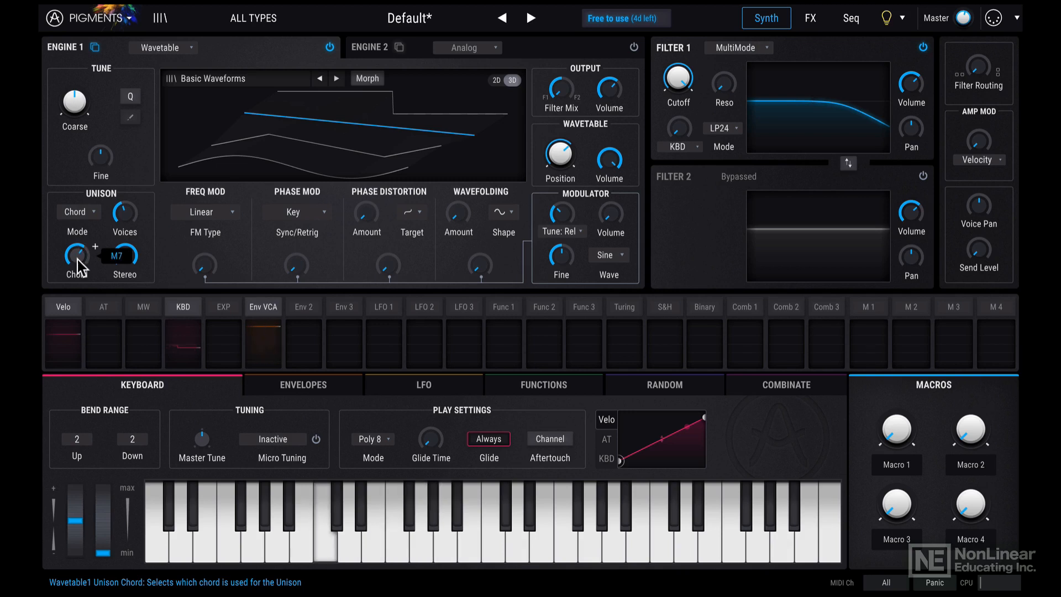
pyautogui.moveTo(81, 257); pyautogui.dragTo(85, 243)
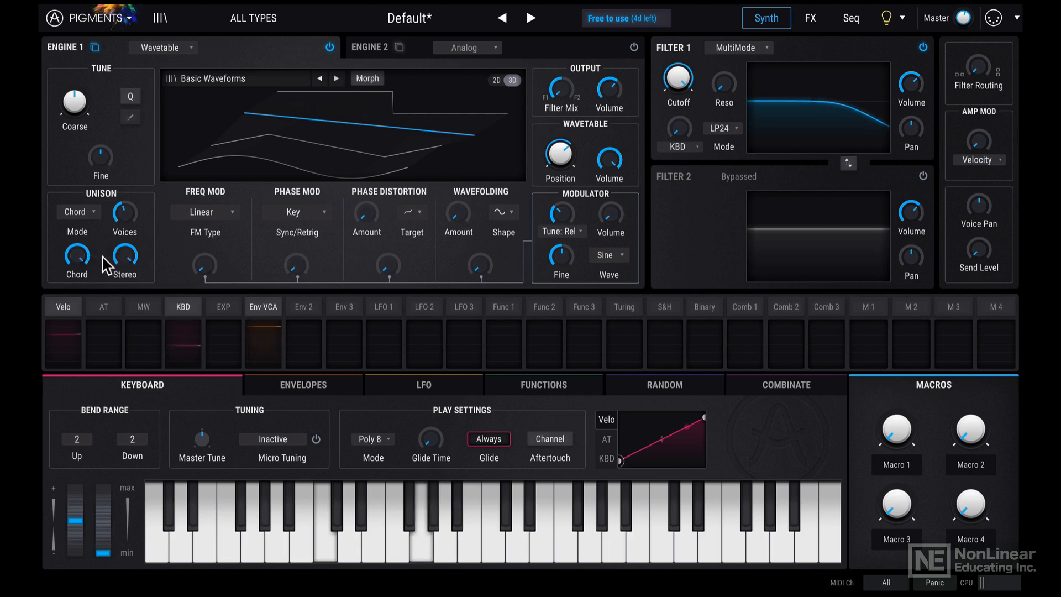
# Raise the Unison Voices to 8 and set the Chord type to M7
pyautogui.moveTo(121, 263); pyautogui.dragTo(125, 222)
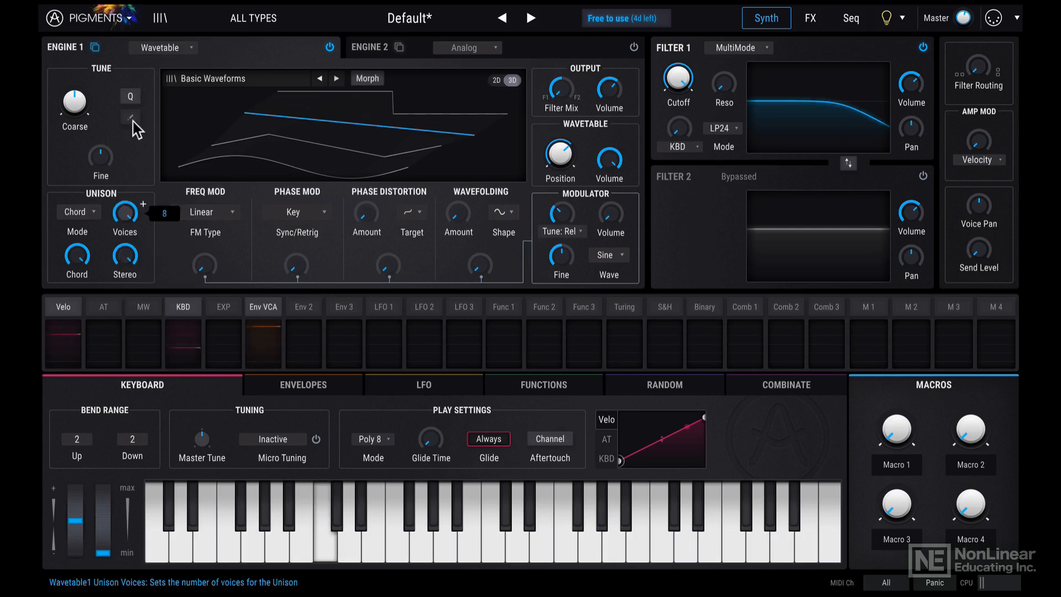
pyautogui.moveTo(79, 254); pyautogui.dragTo(80, 255)
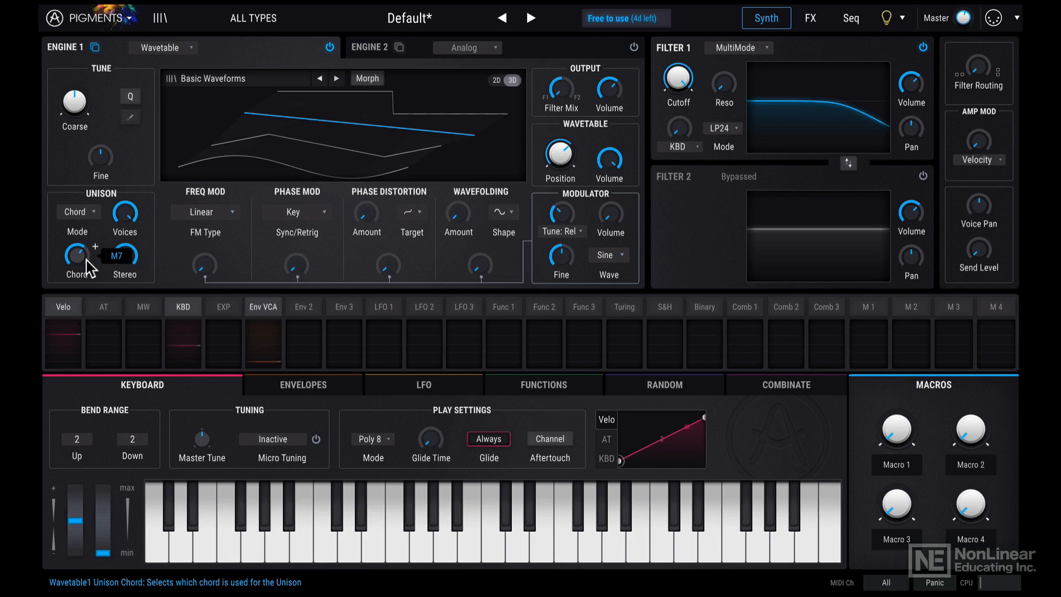
# Switch Engine 1's Unison mode back to Classic
pyautogui.click(77, 211)
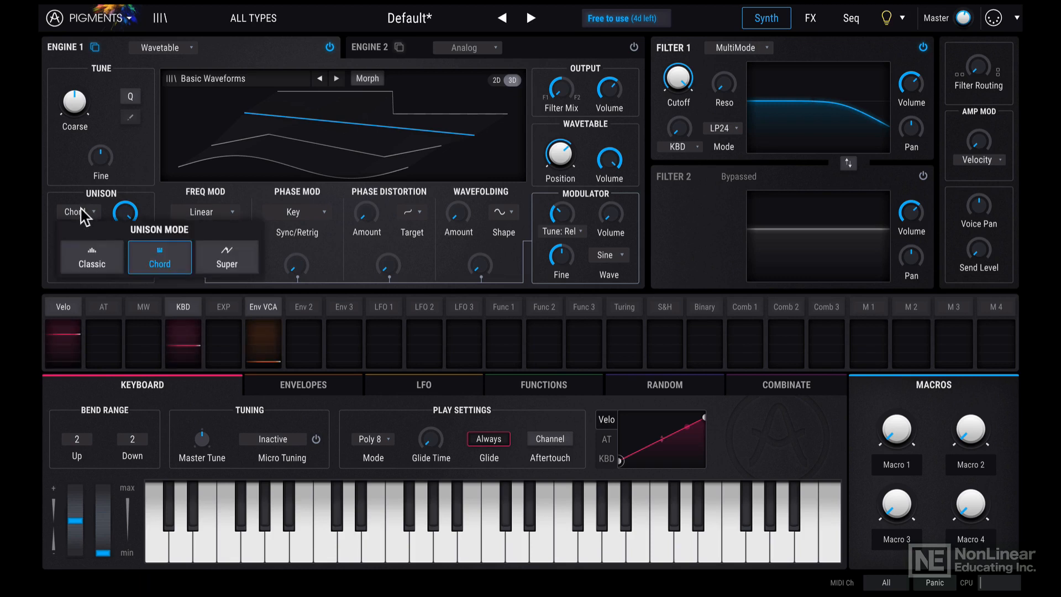
pyautogui.click(90, 262)
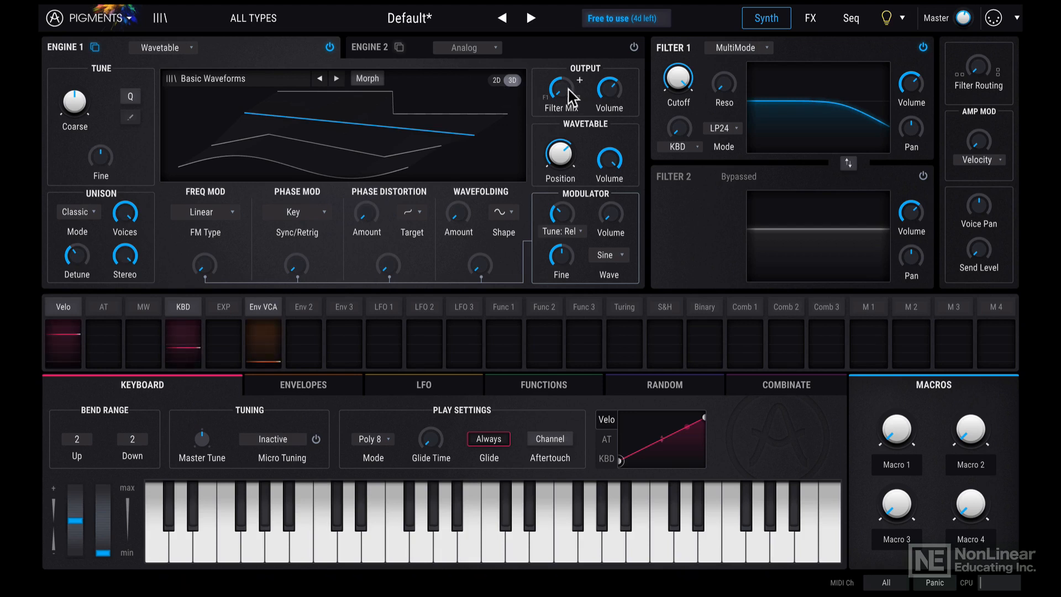
pyautogui.moveTo(612, 95)
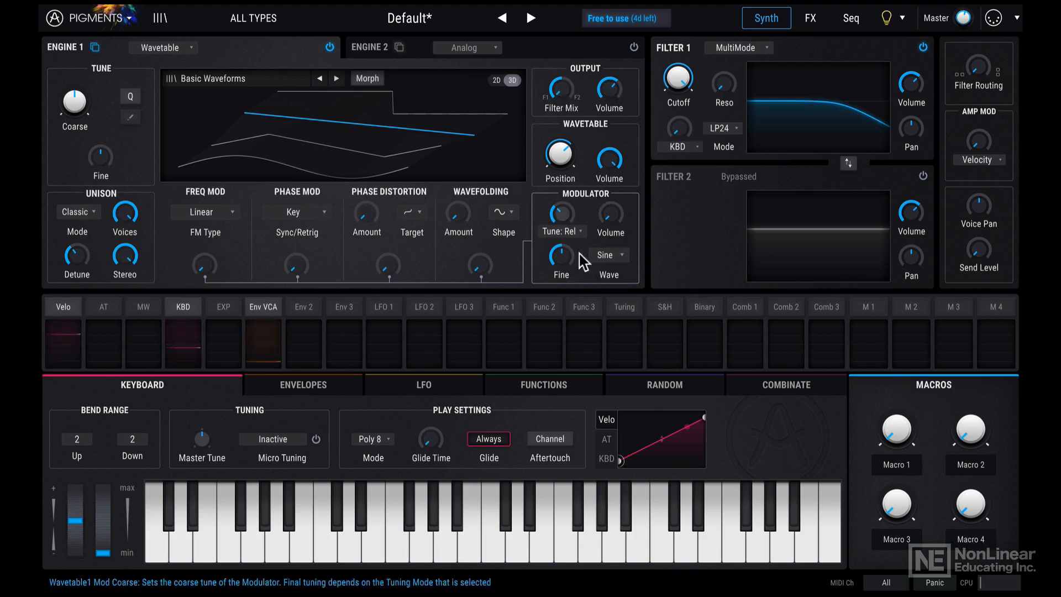
pyautogui.moveTo(579, 212)
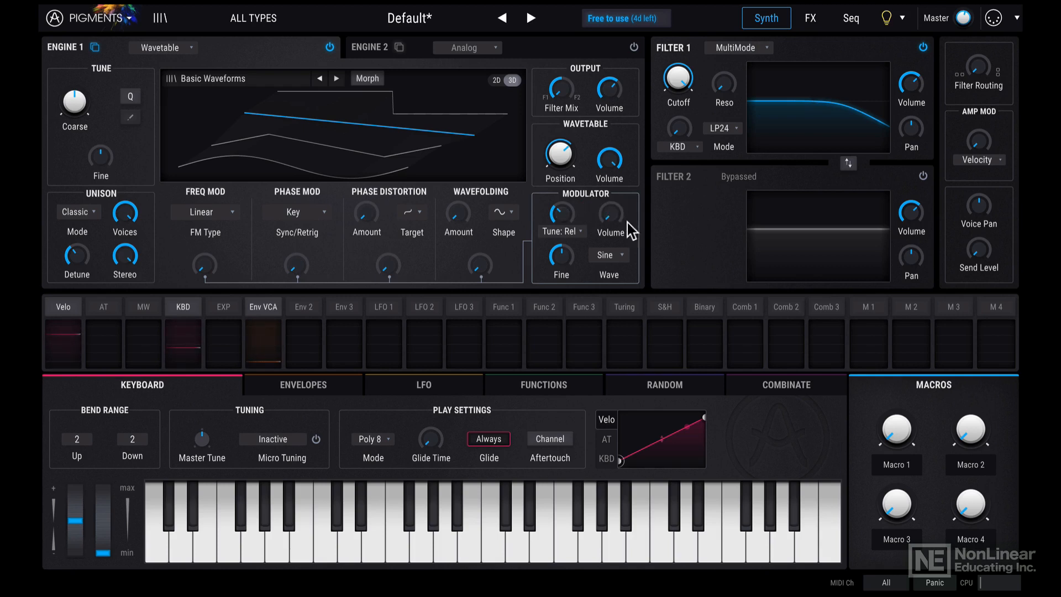